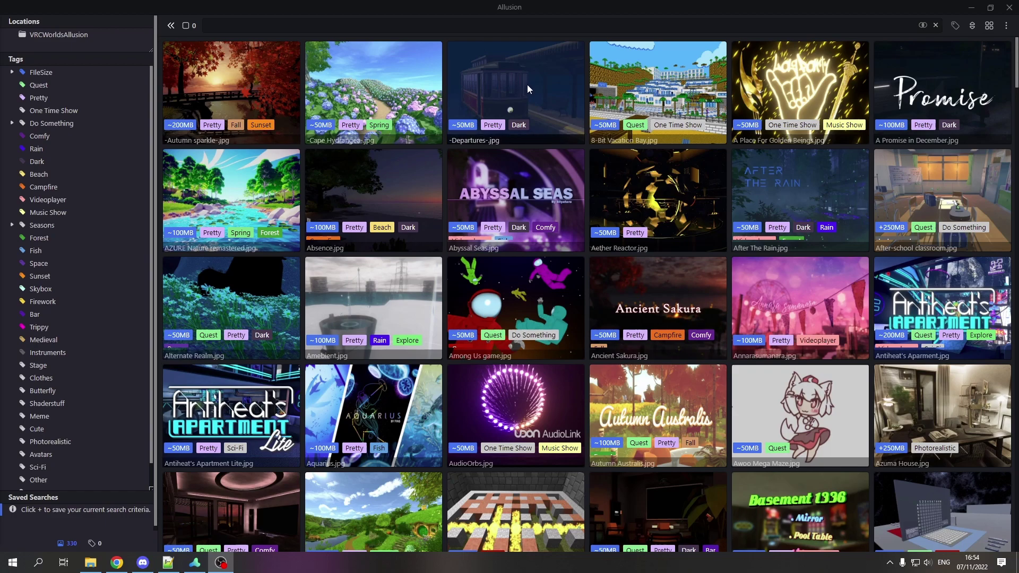
Filter the gallery by the tags Quest, ~50MB and Comfy
click(247, 26)
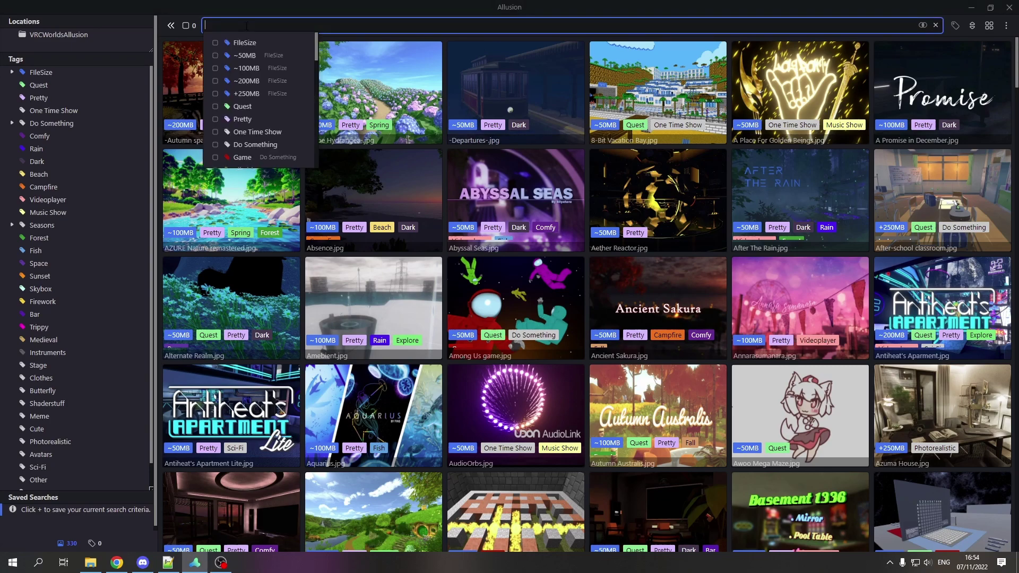
click(252, 108)
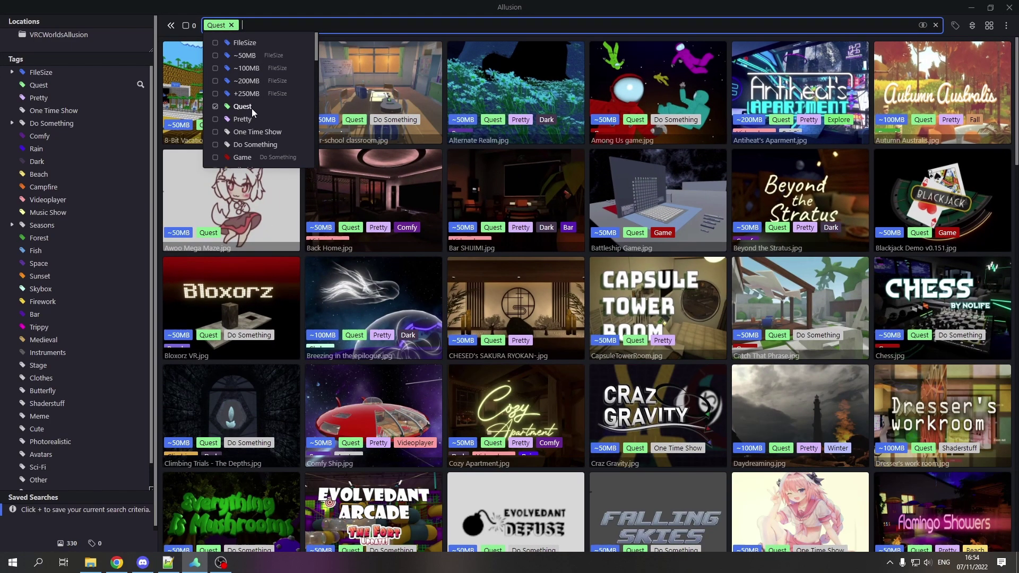
click(245, 56)
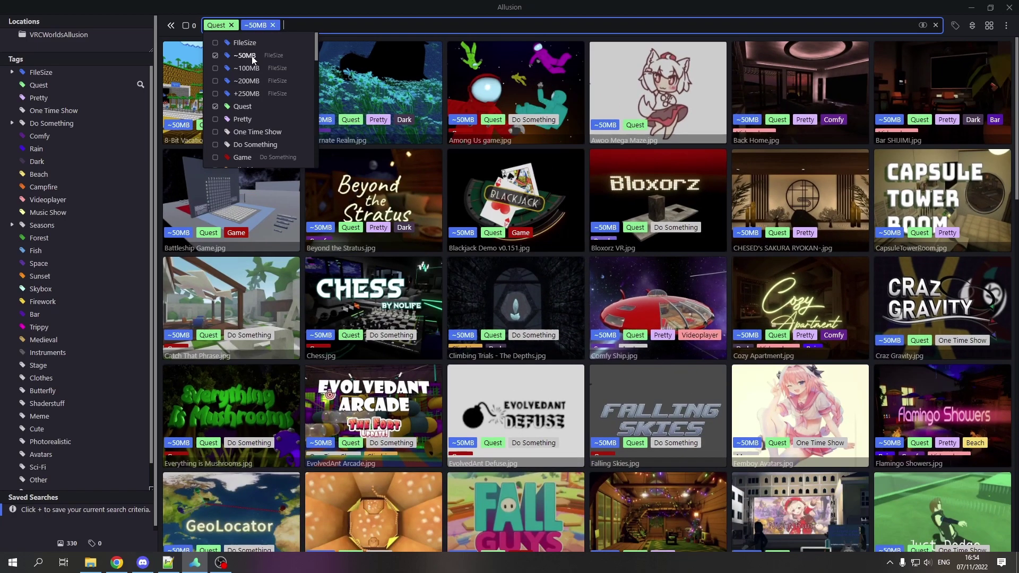
text(comf)
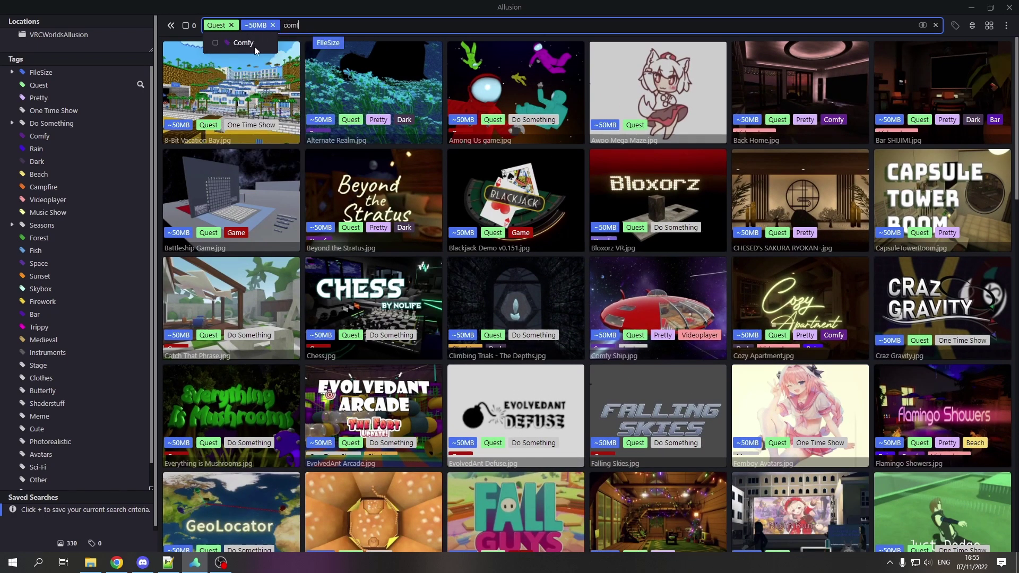
click(253, 46)
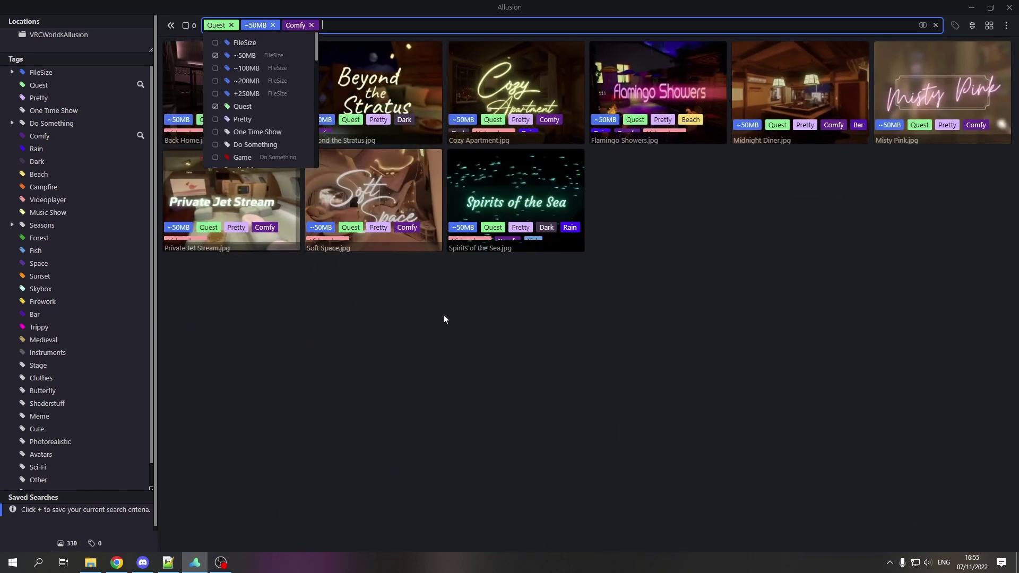
click(443, 314)
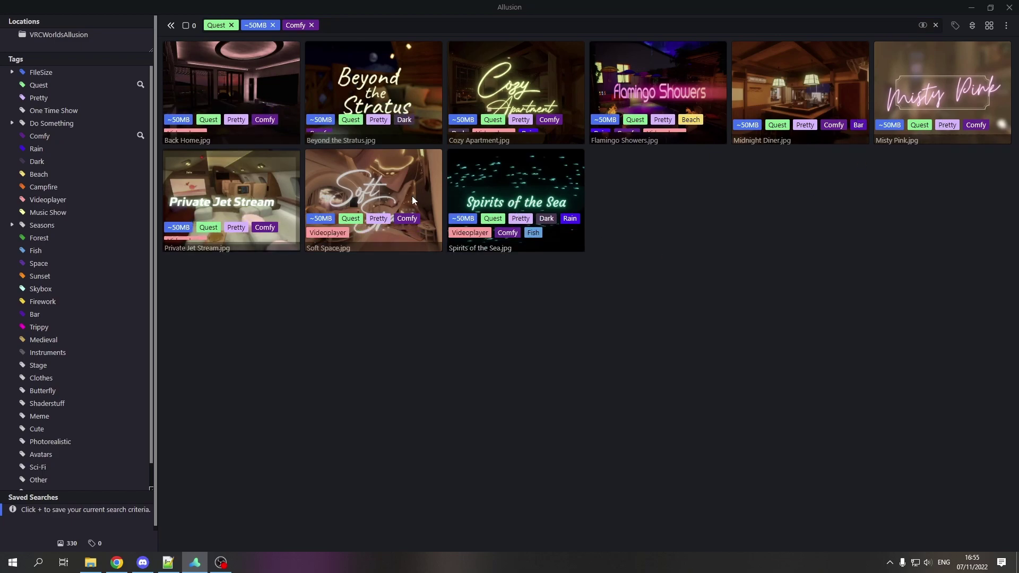
Replace the Comfy, ~50MB and Quest filters with the Game tag, then change the sort order
click(312, 25)
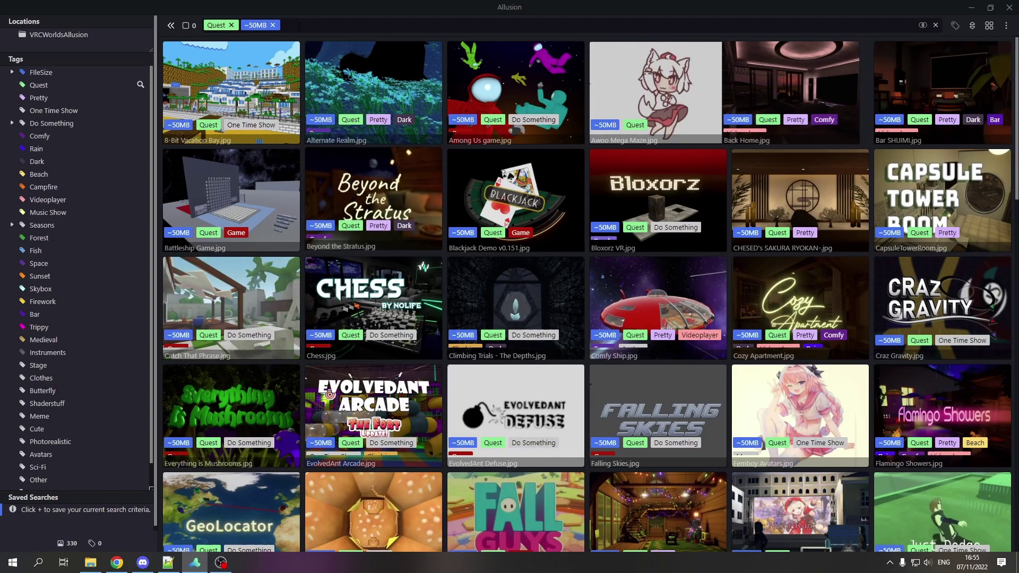
click(273, 26)
click(232, 25)
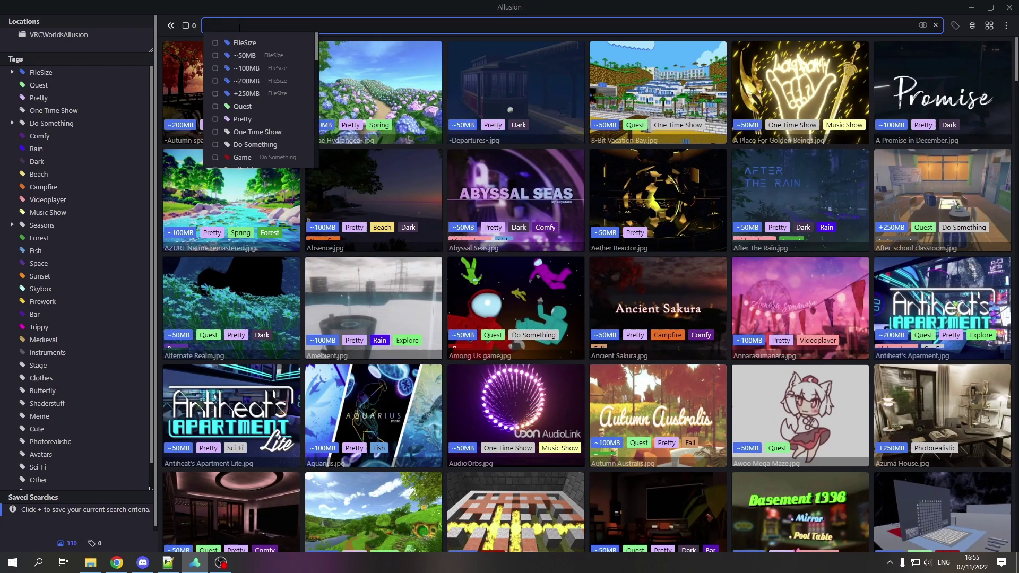
click(243, 157)
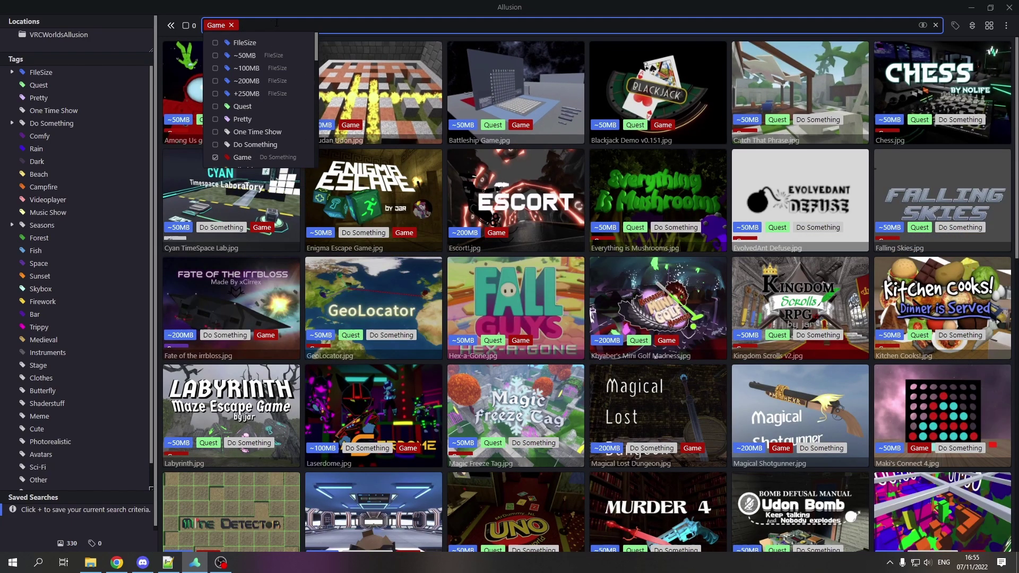
click(991, 25)
click(966, 134)
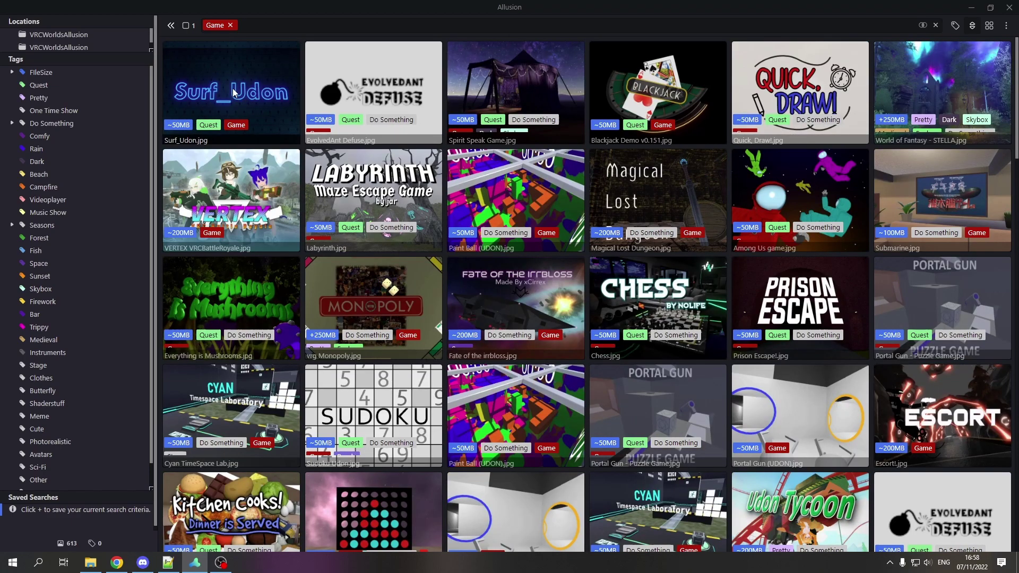
Open Surf_Udon.jpg at full size and follow its Creator URL to the VRChat world page
double_click(249, 91)
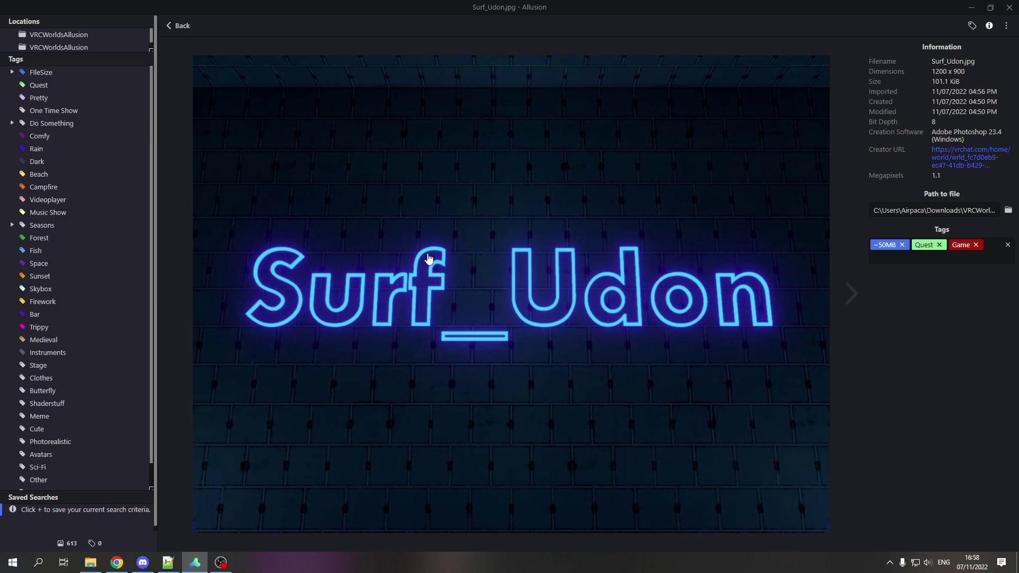
click(967, 163)
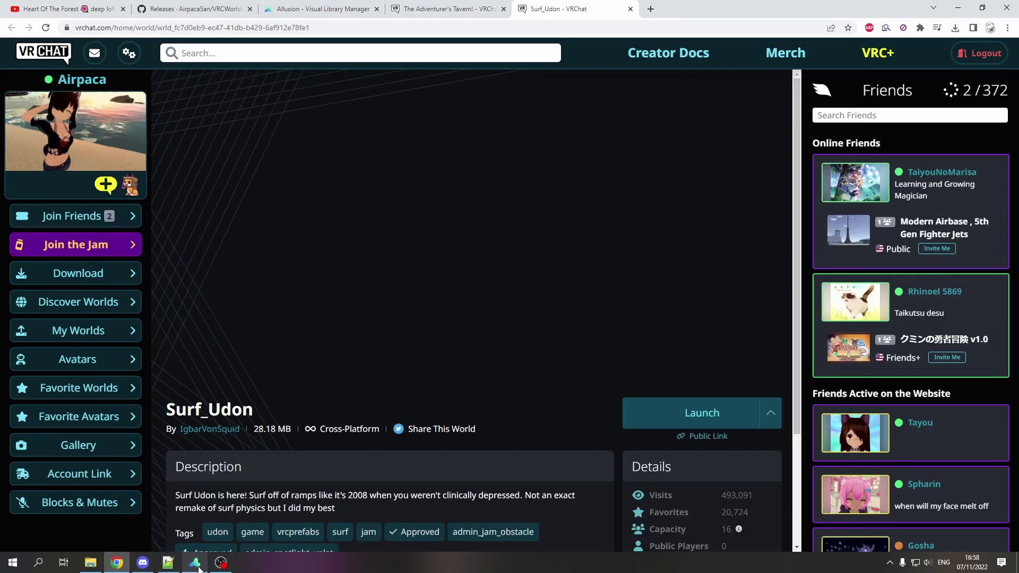
Return from the VRChat world page to Surf_Udon.jpg in Allusion
click(195, 562)
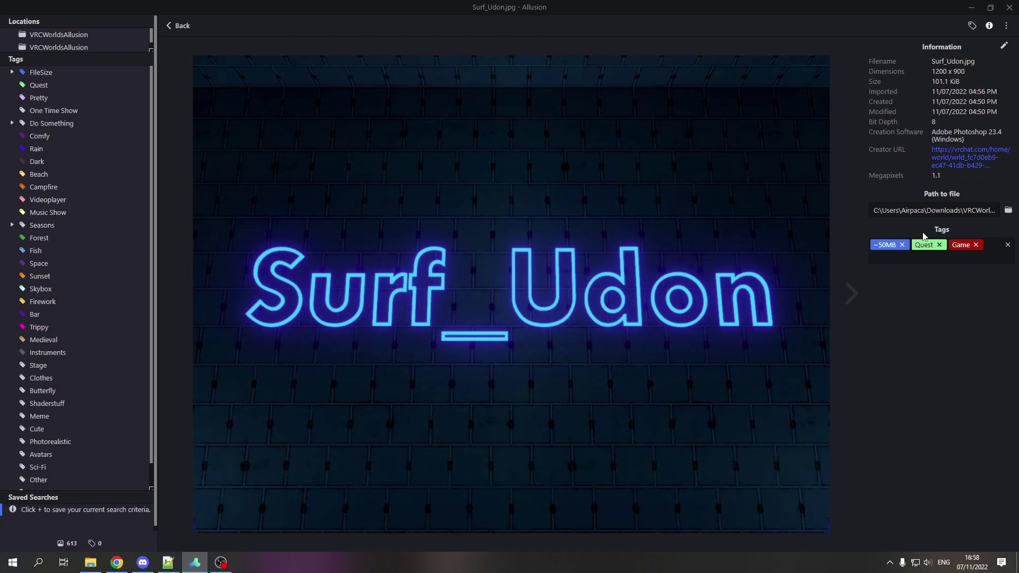
Add a new Surf tag to Surf_Udon.jpg
click(983, 259)
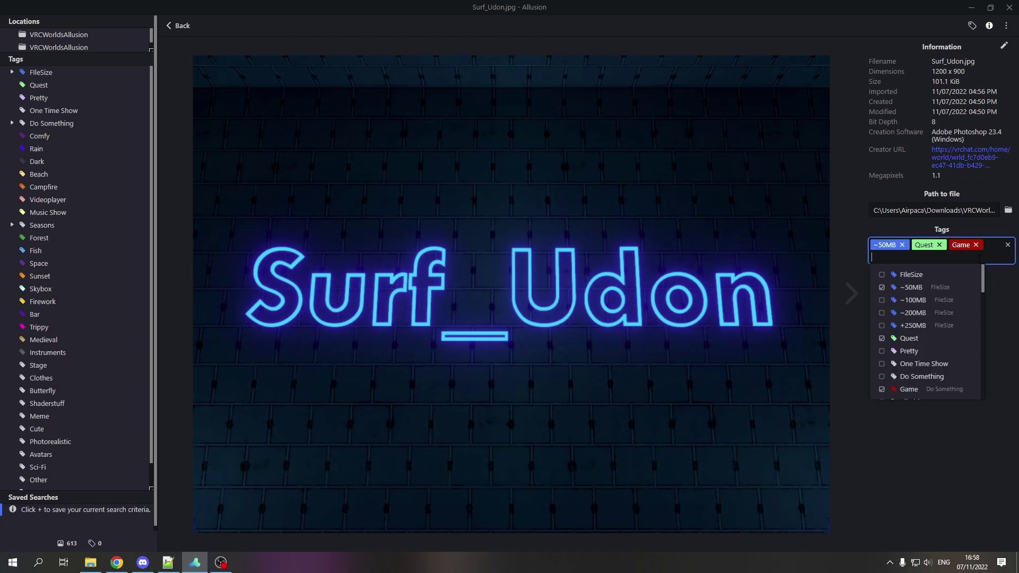
text(Surf)
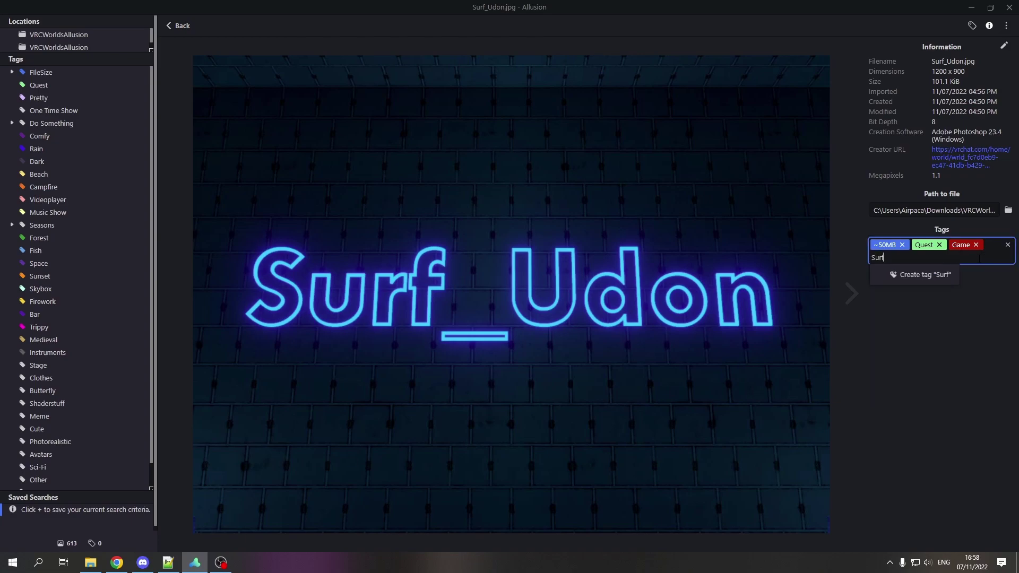
key(Return)
scroll(79, 428, down, 1)
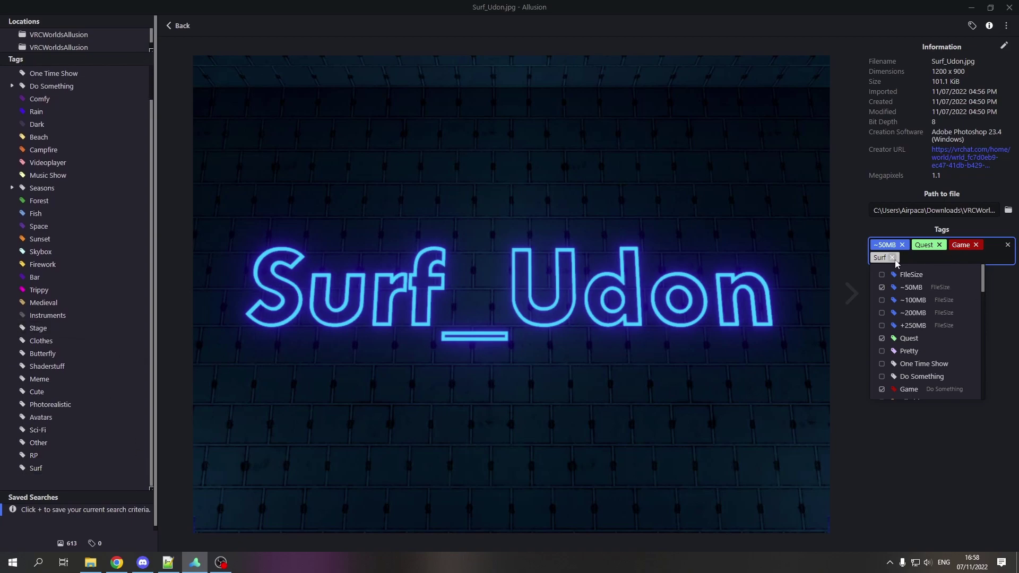
key(Escape)
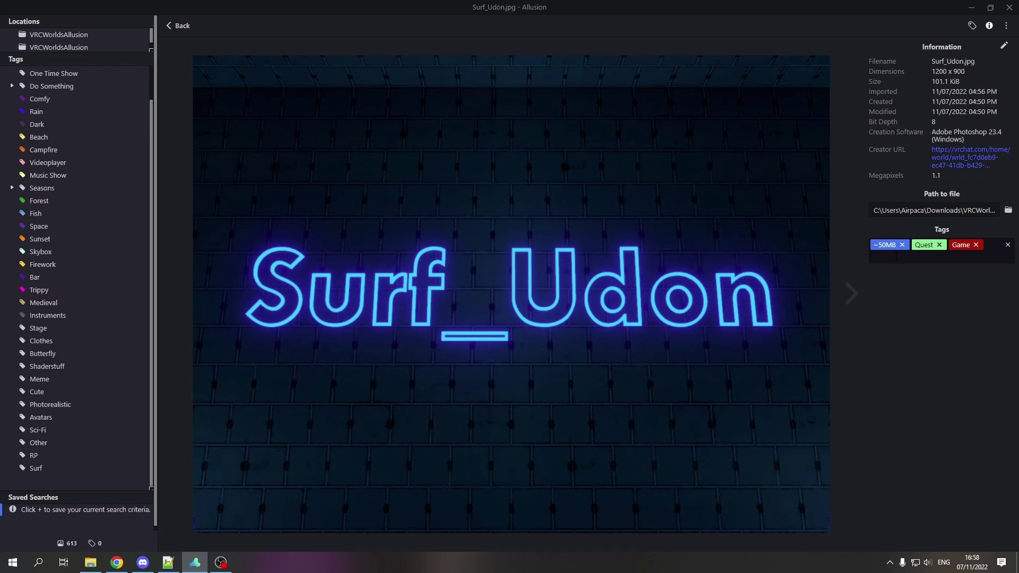
Return to the gallery, clear the Game filter, and bring up the VRCWorldsAllusion GitHub page
click(177, 25)
click(231, 25)
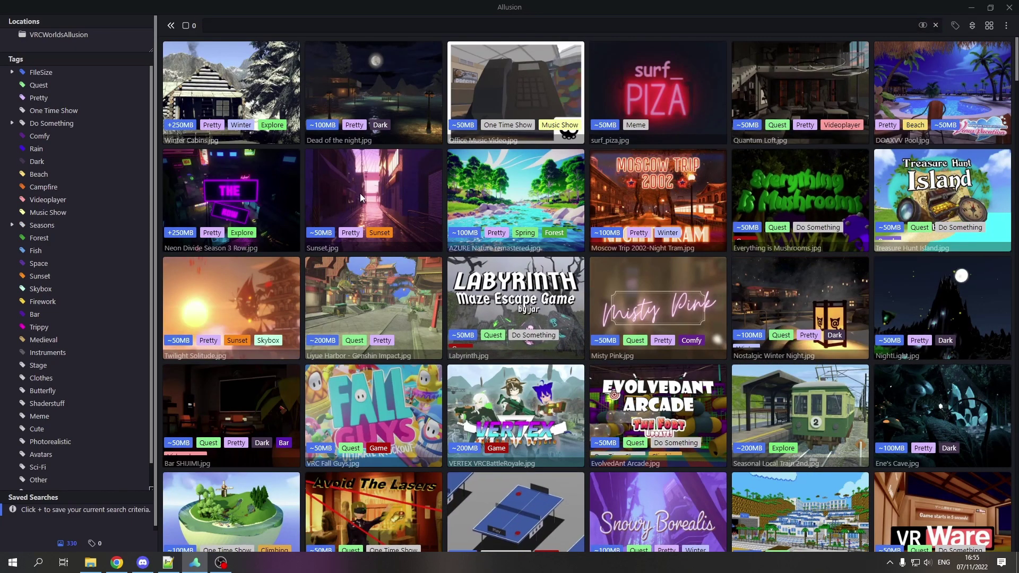
click(117, 564)
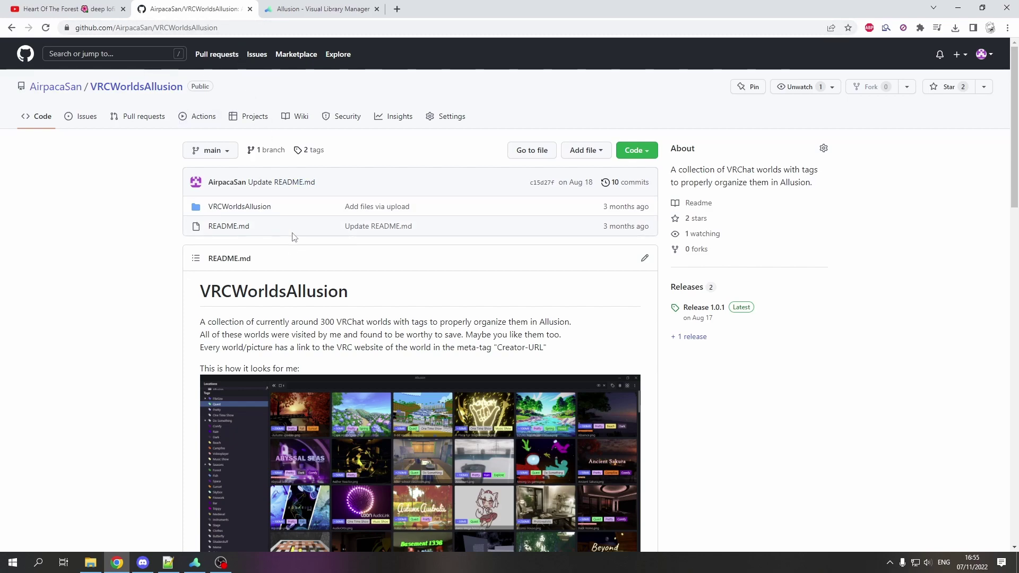
Download VRCWorldsAllusion.zip (35.4 MB) from GitHub Release 1.0.1
scroll(265, 228, down, 1)
scroll(285, 269, down, 8)
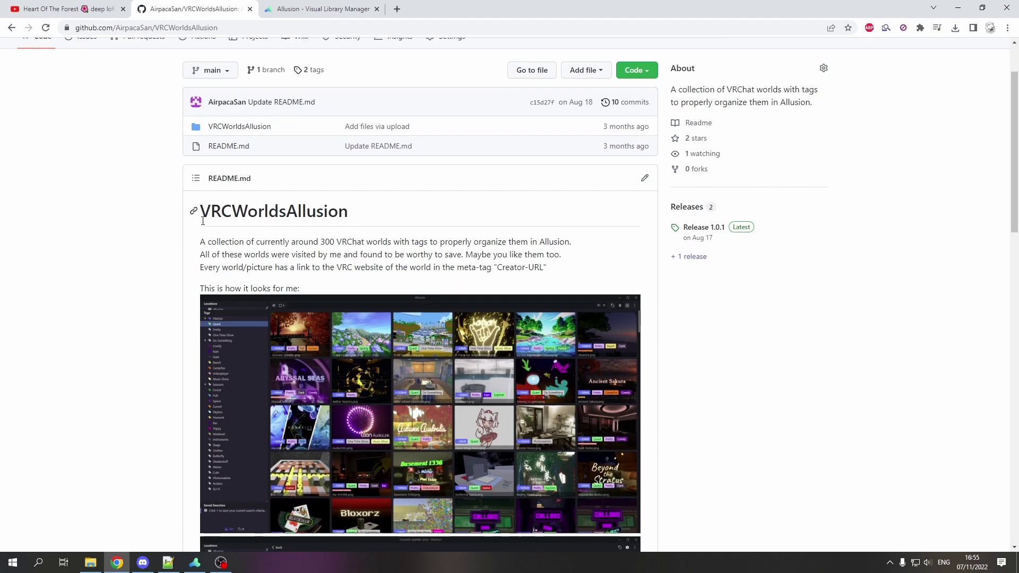
scroll(285, 270, up, 10)
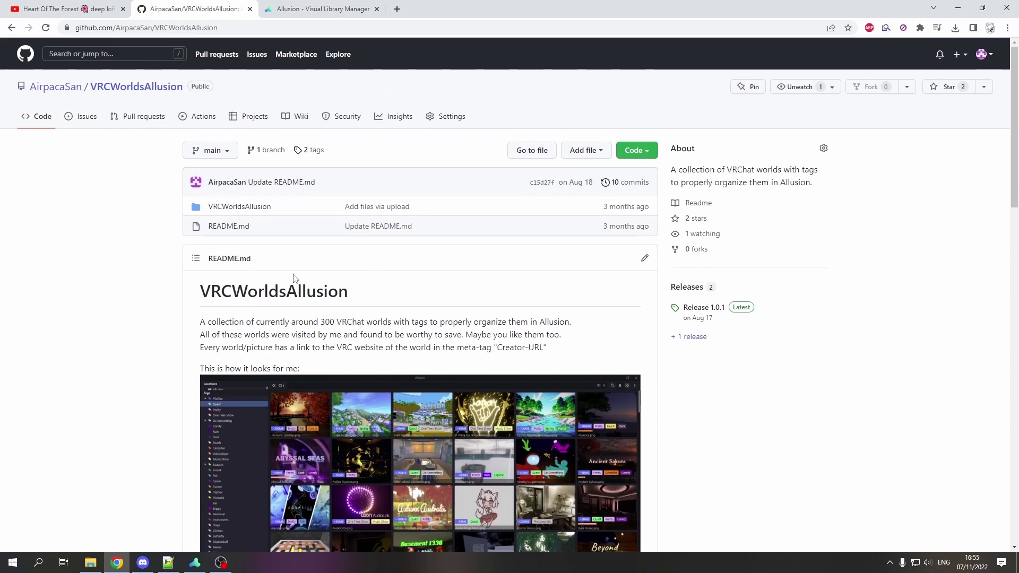
click(687, 287)
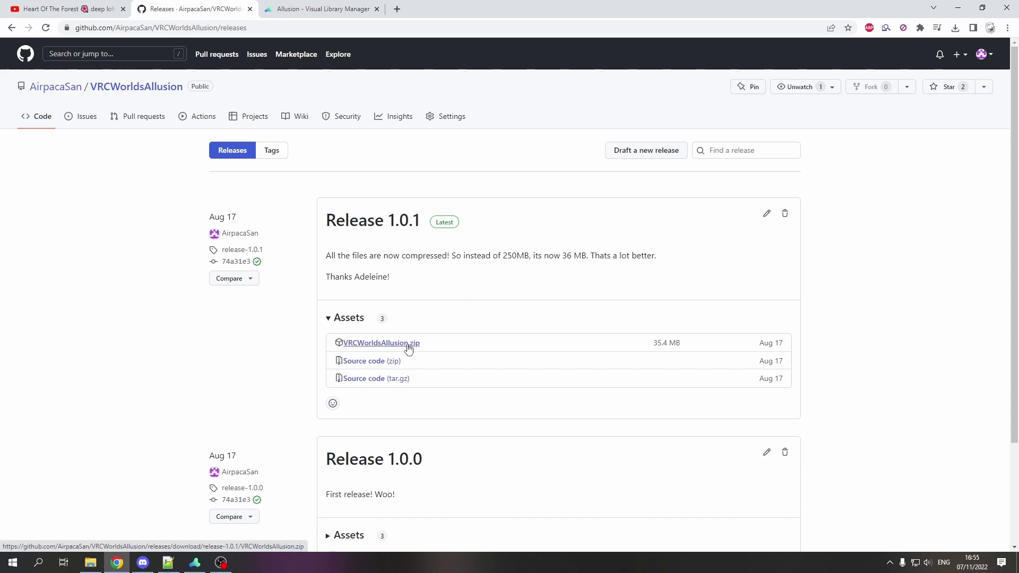
click(409, 349)
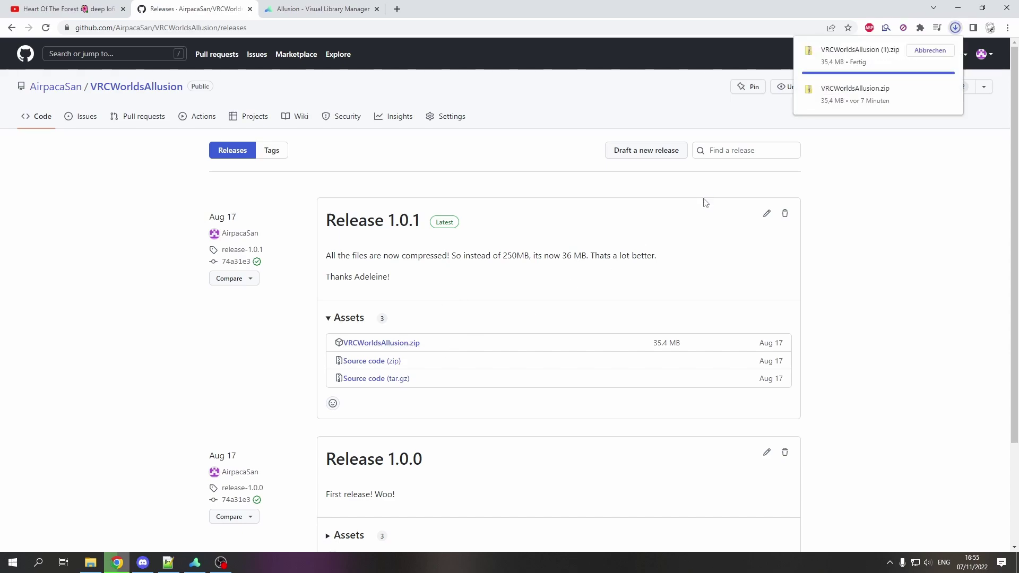
Extract VRCWorldsAllusion (1).zip in Downloads, overwriting all existing files
click(90, 563)
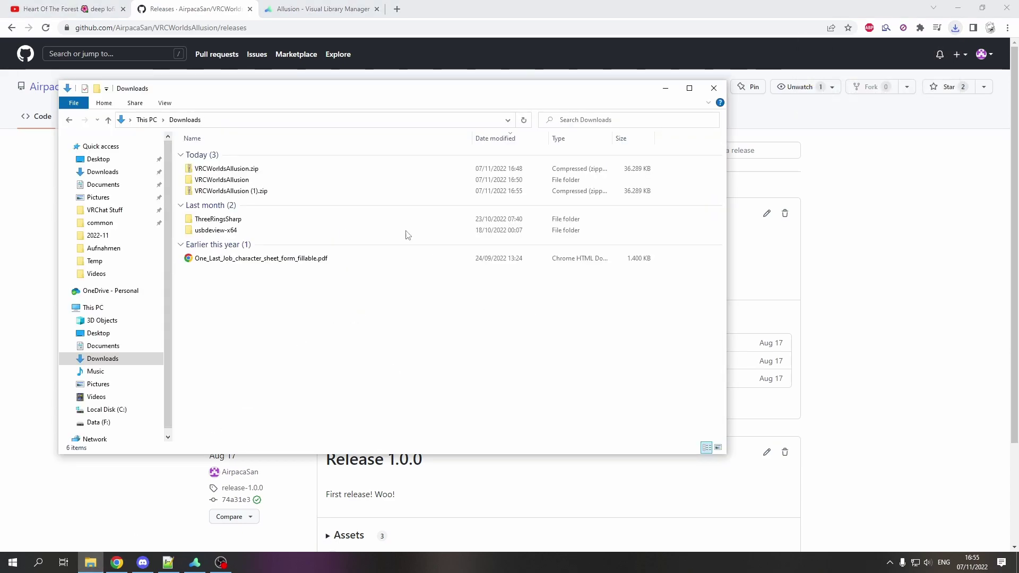
right_click(250, 191)
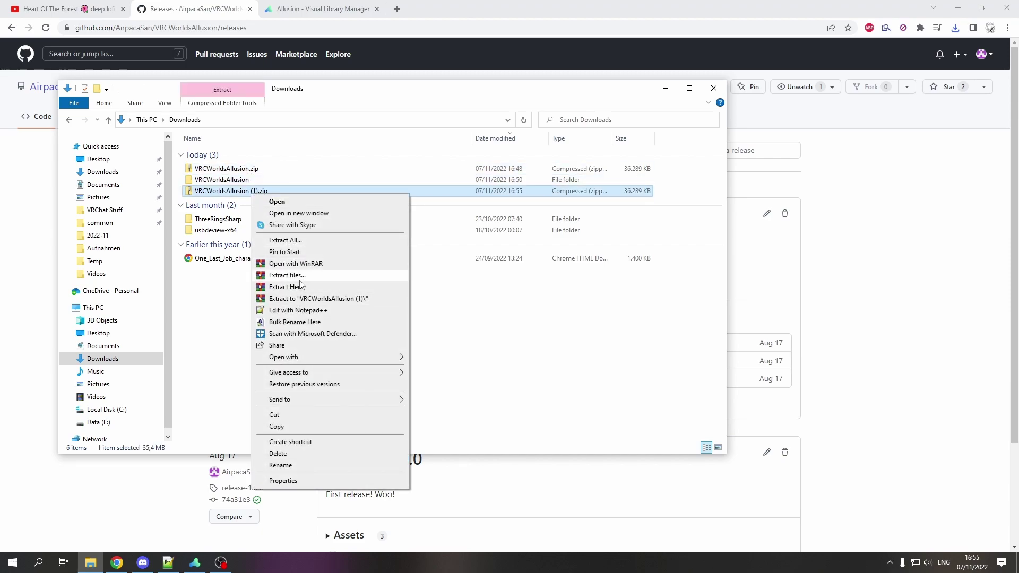
click(297, 286)
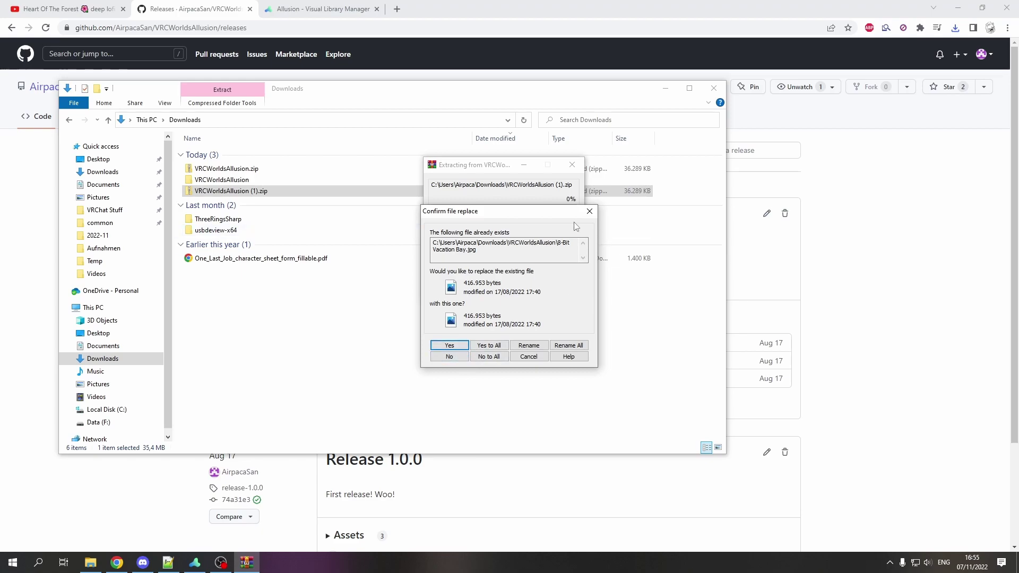
click(460, 358)
click(416, 358)
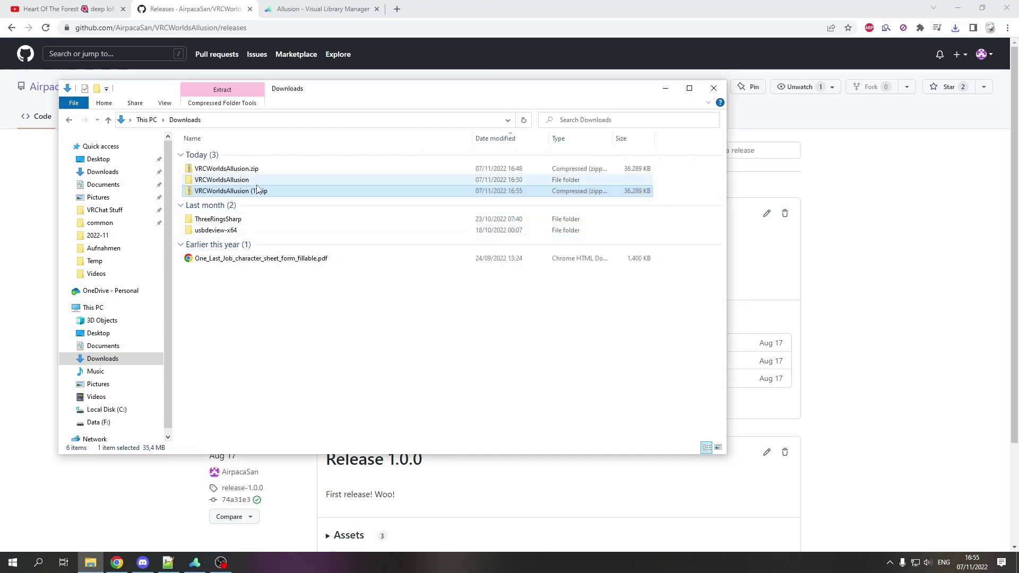
Open the VRCWorldsAllusion folder to view its 283 world images
drag(234, 192, 236, 186)
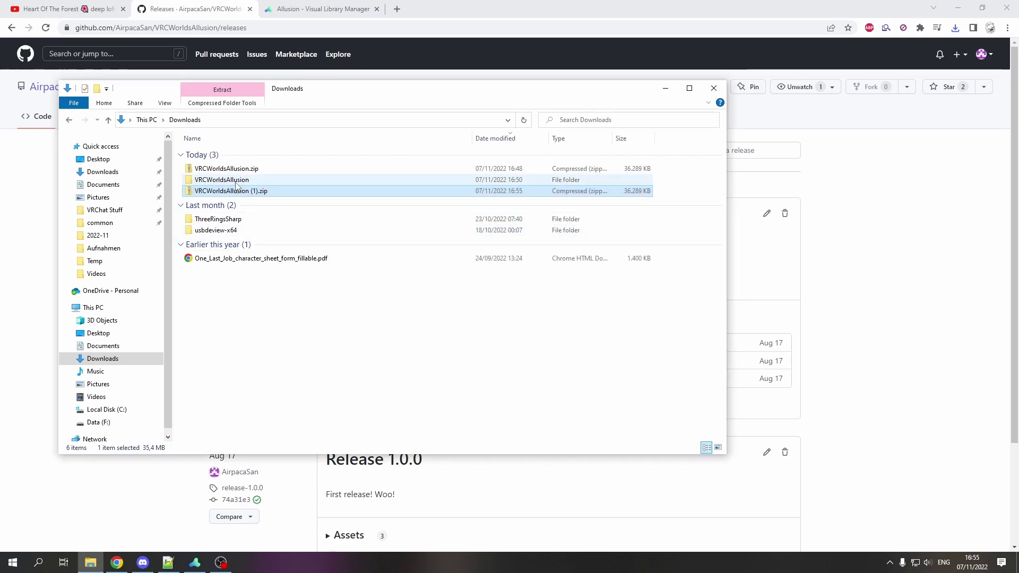
double_click(235, 182)
scroll(291, 211, down, 20)
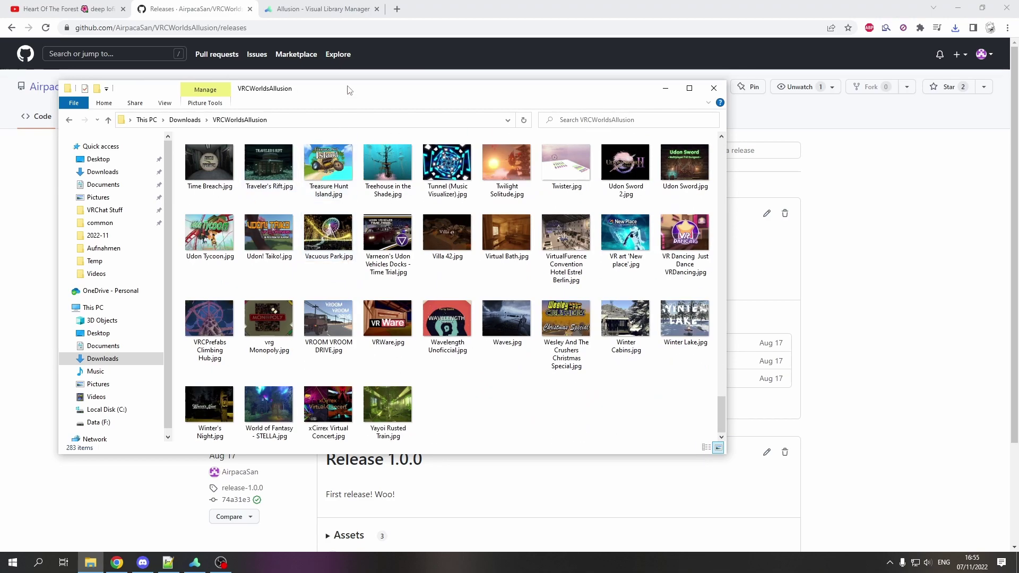
Download Allusion-Setup-1.0.0-rc9.exe for Windows from the Allusion site, then return to Allusion
click(320, 9)
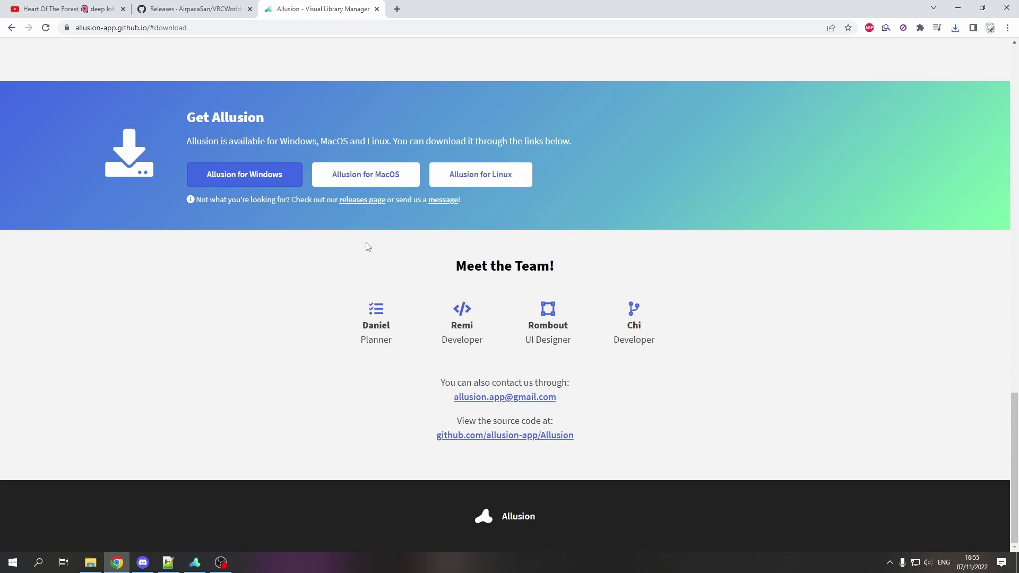
scroll(368, 247, up, 20)
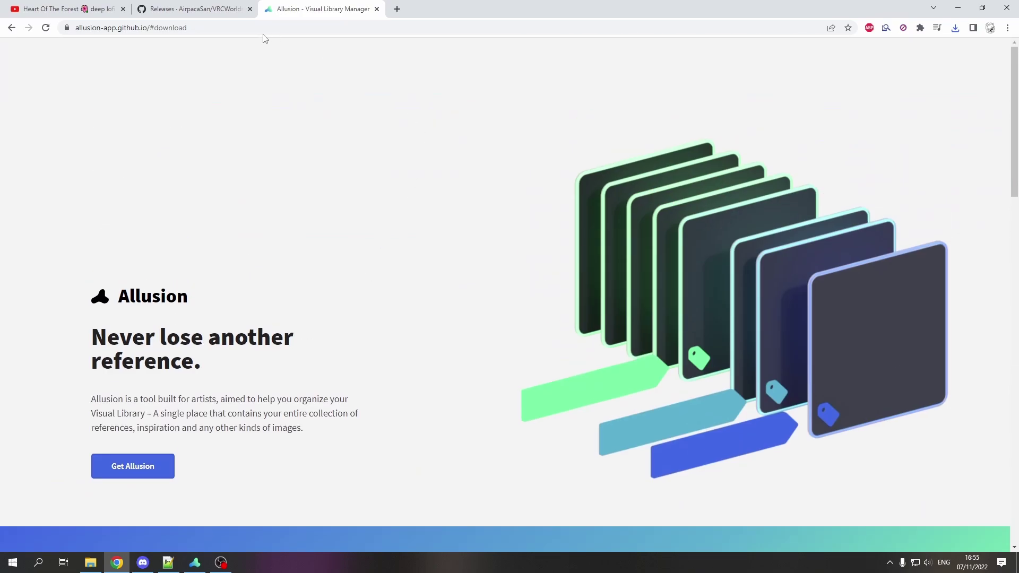
click(140, 467)
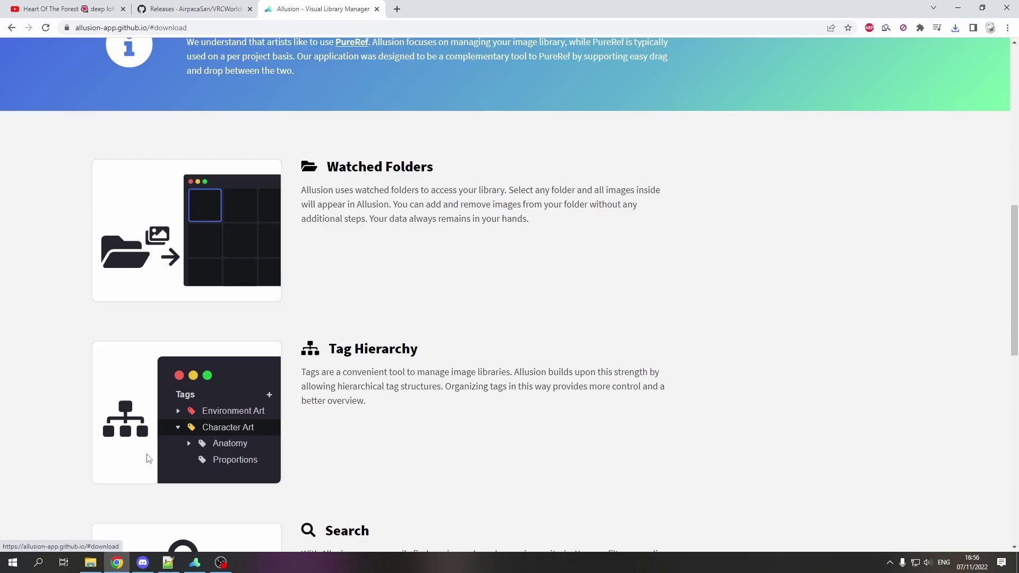
click(242, 173)
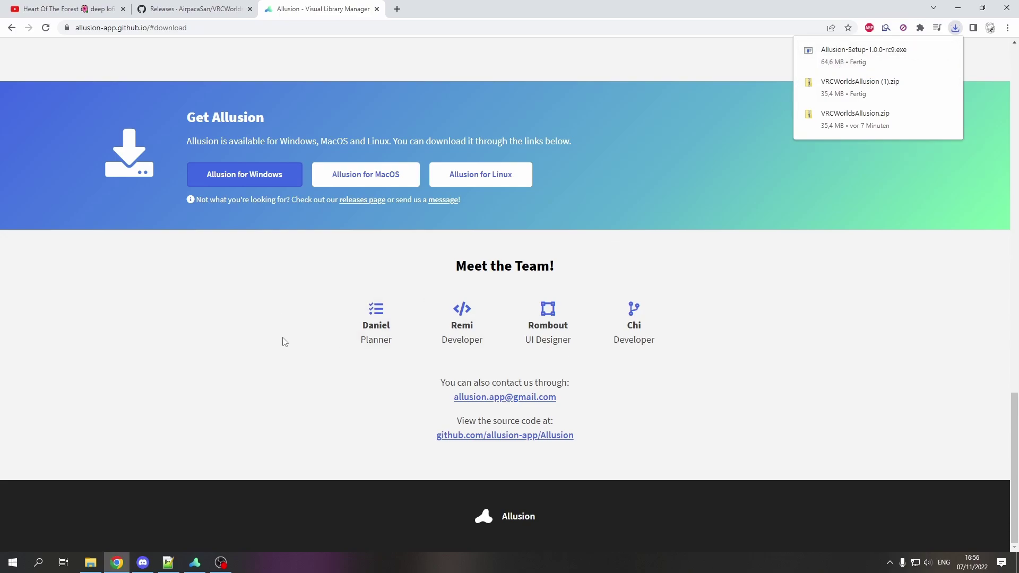
click(195, 563)
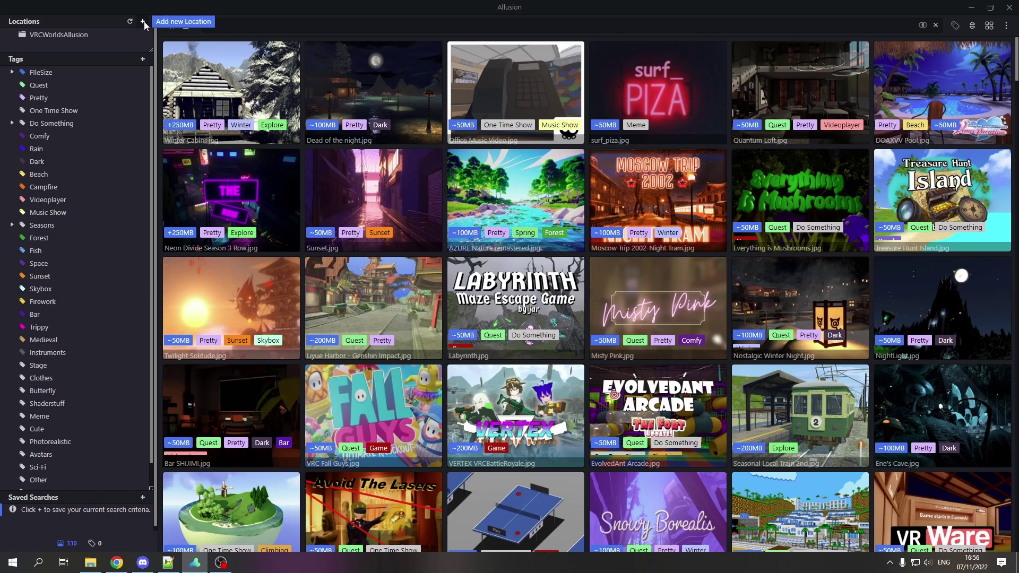
Add Downloads\VRCWorldsAllusion as a new Allusion location
click(143, 22)
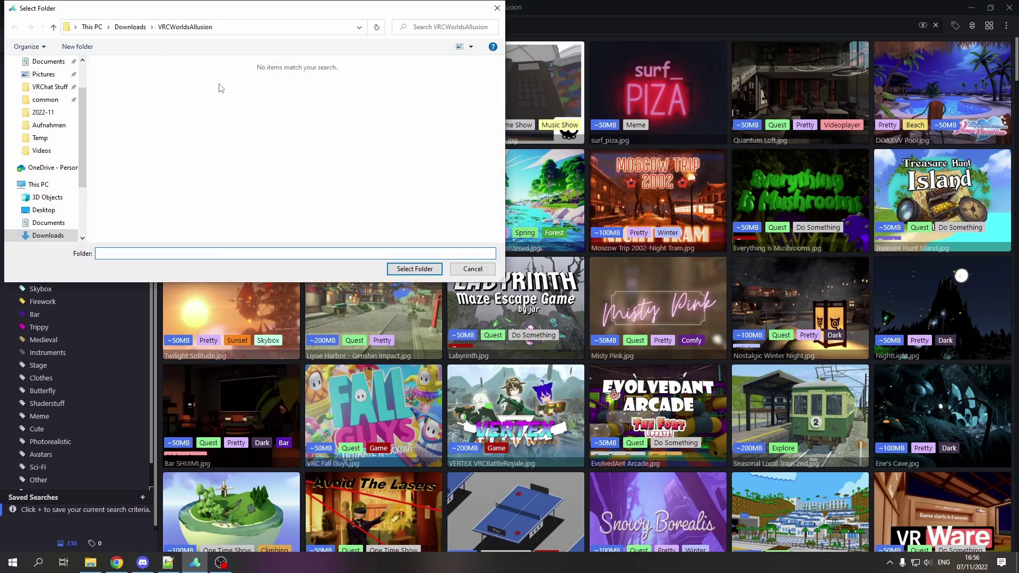
click(133, 28)
click(167, 95)
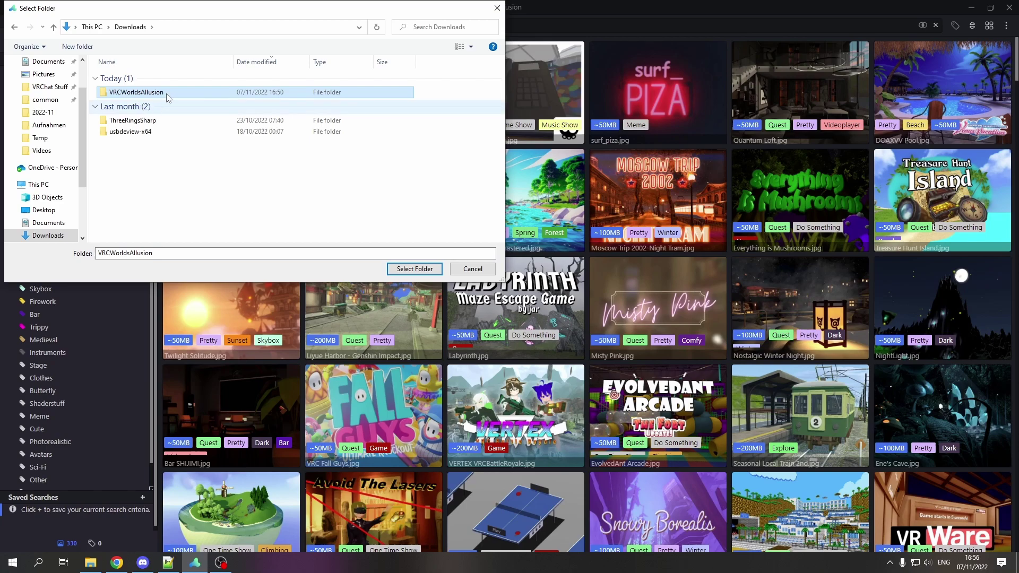
click(415, 268)
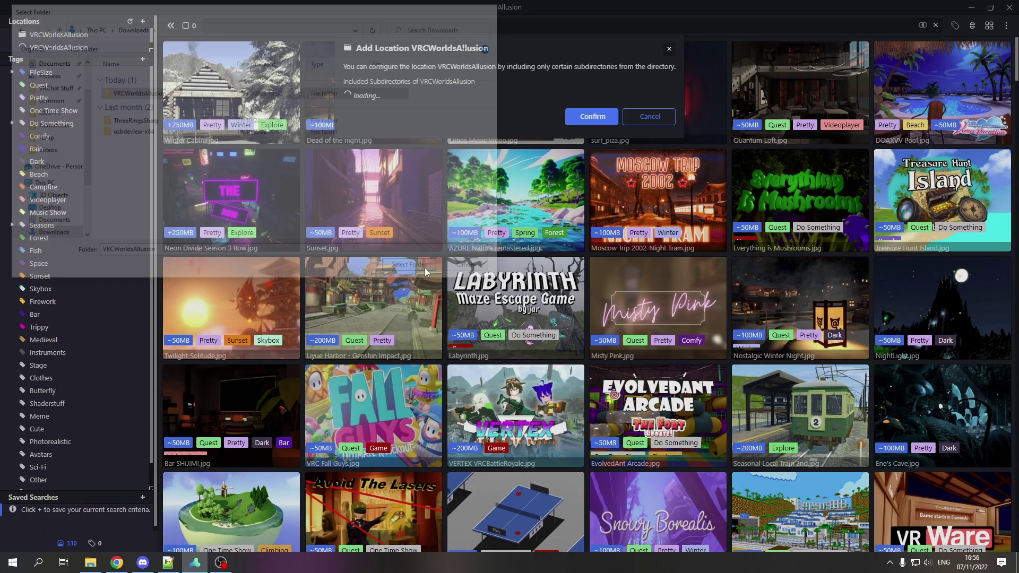
click(595, 149)
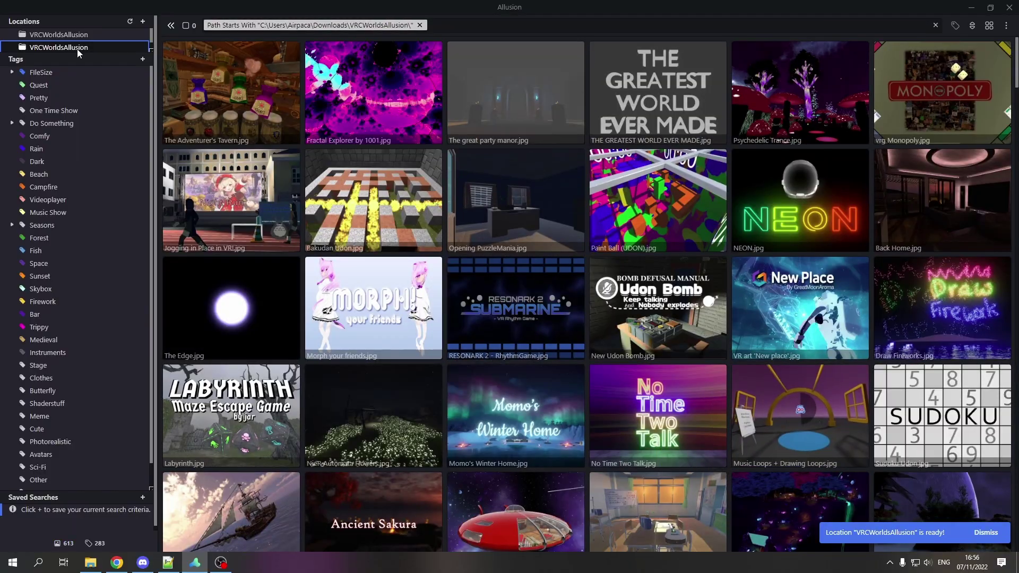
Filter the gallery to the new VRCWorldsAllusion location and browse its images
click(77, 49)
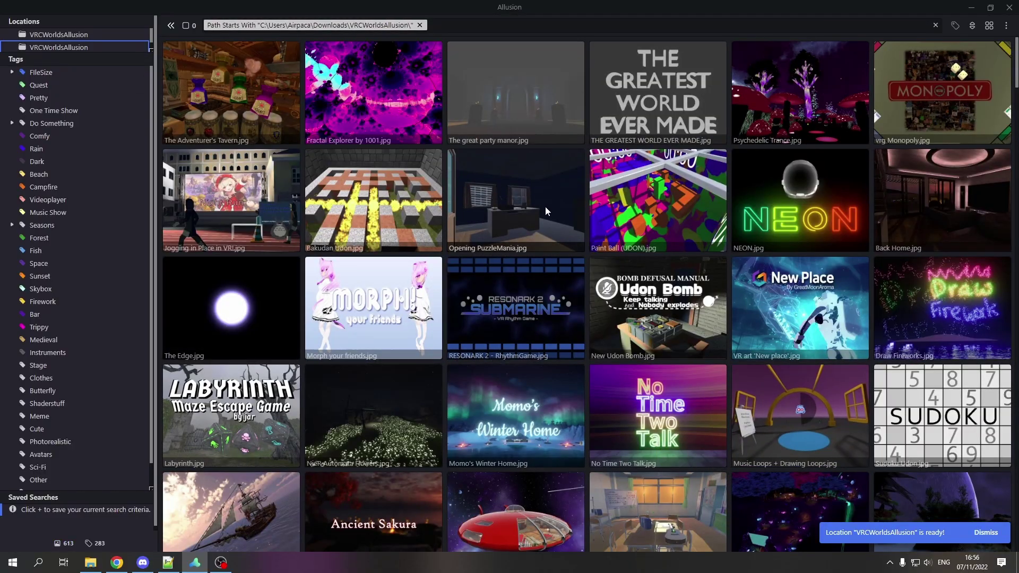
scroll(398, 110, down, 10)
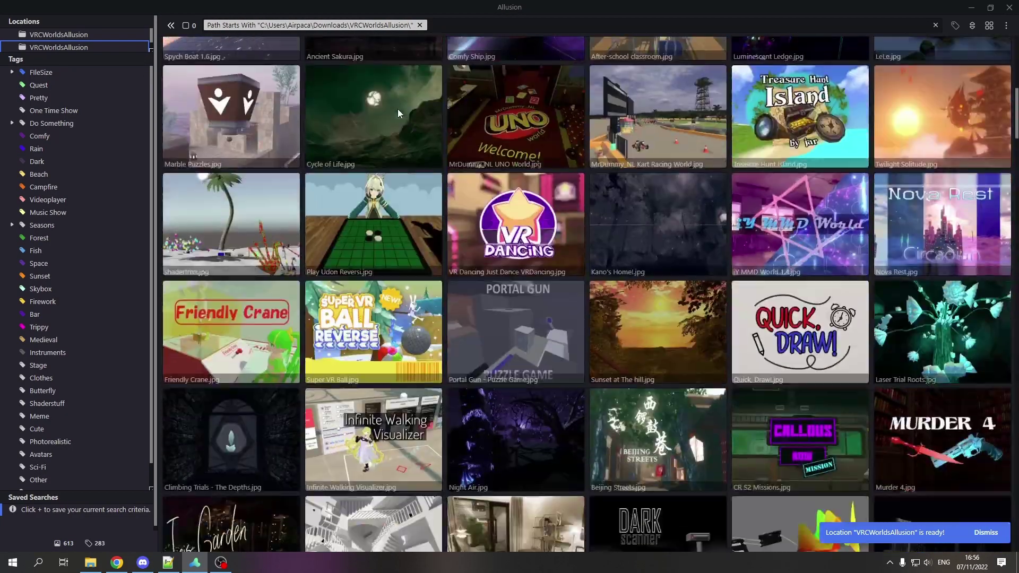
scroll(466, 182, down, 20)
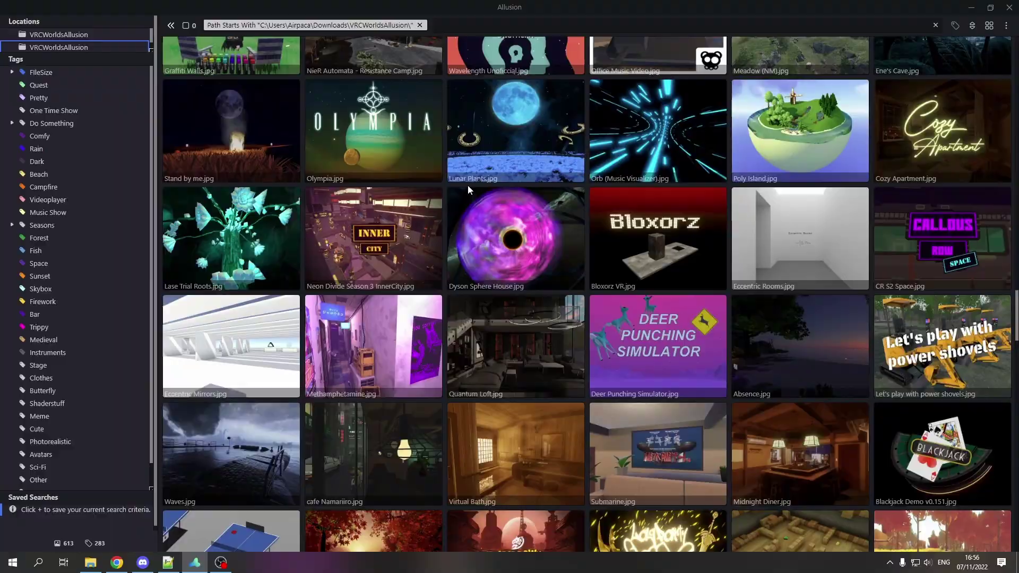
scroll(464, 255, up, 2)
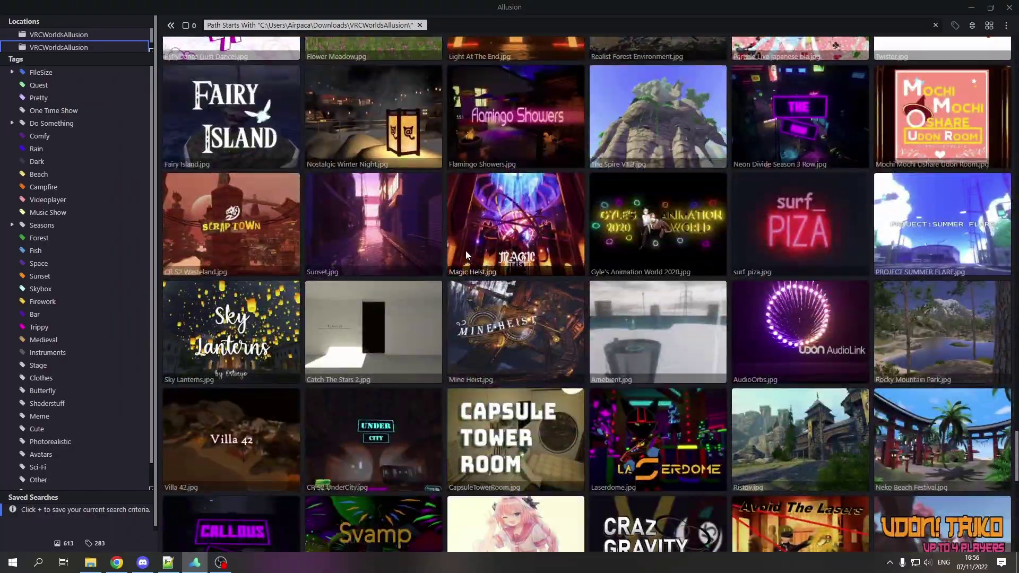
scroll(406, 239, up, 20)
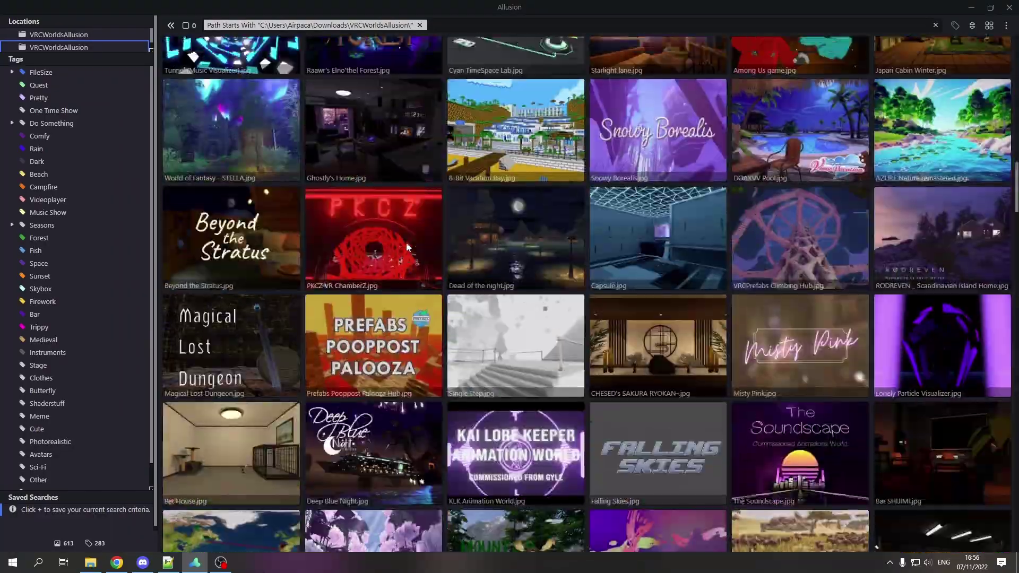
scroll(405, 244, up, 5)
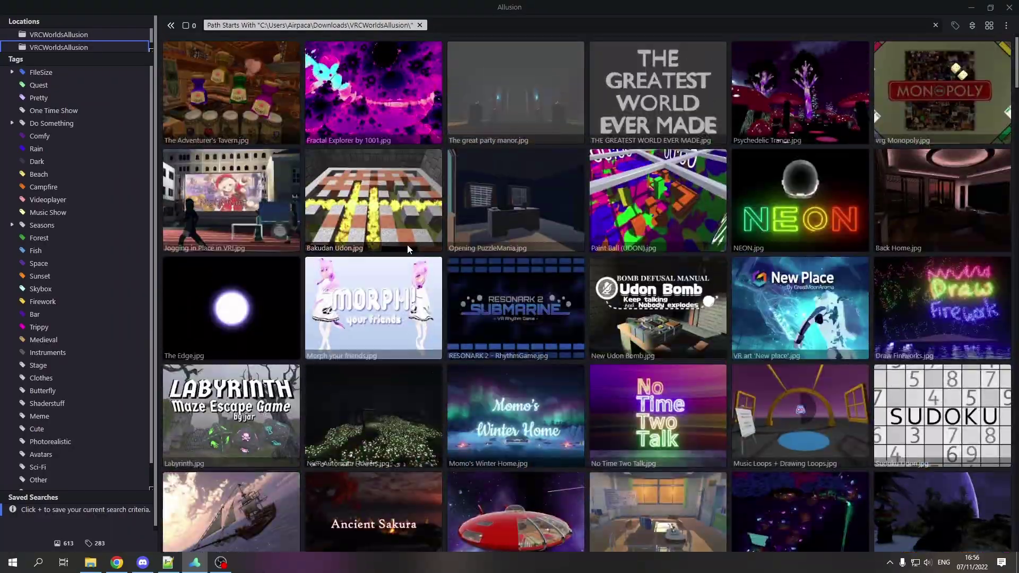
Import tags from file metadata under Settings > Import/Export, then close Settings
click(1007, 26)
click(924, 71)
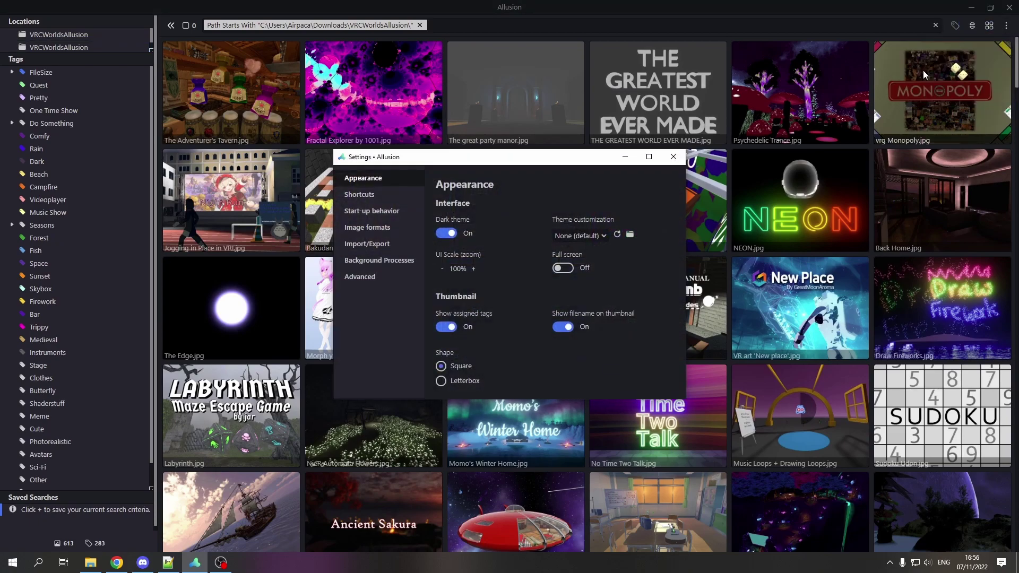
click(365, 245)
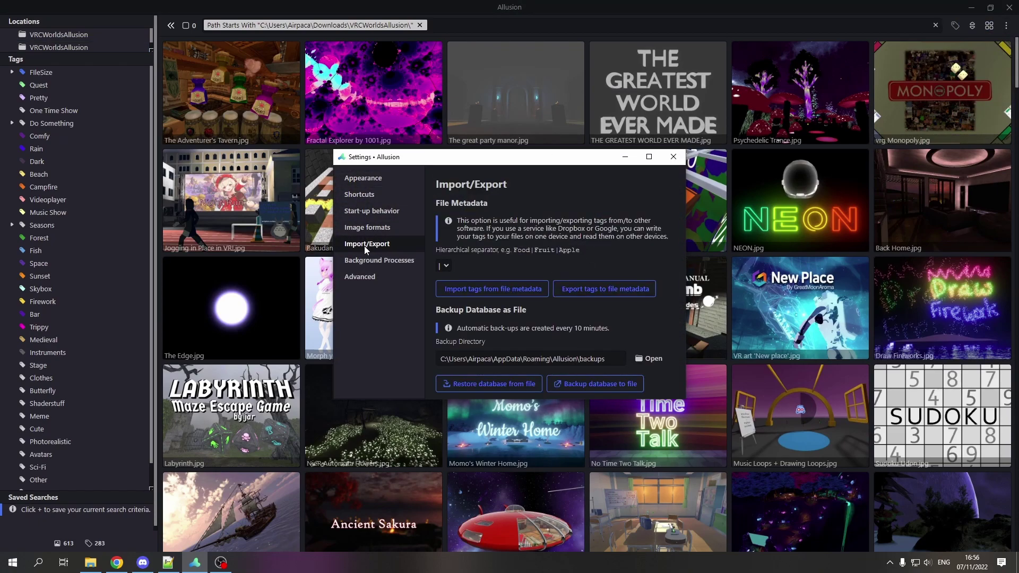
click(492, 288)
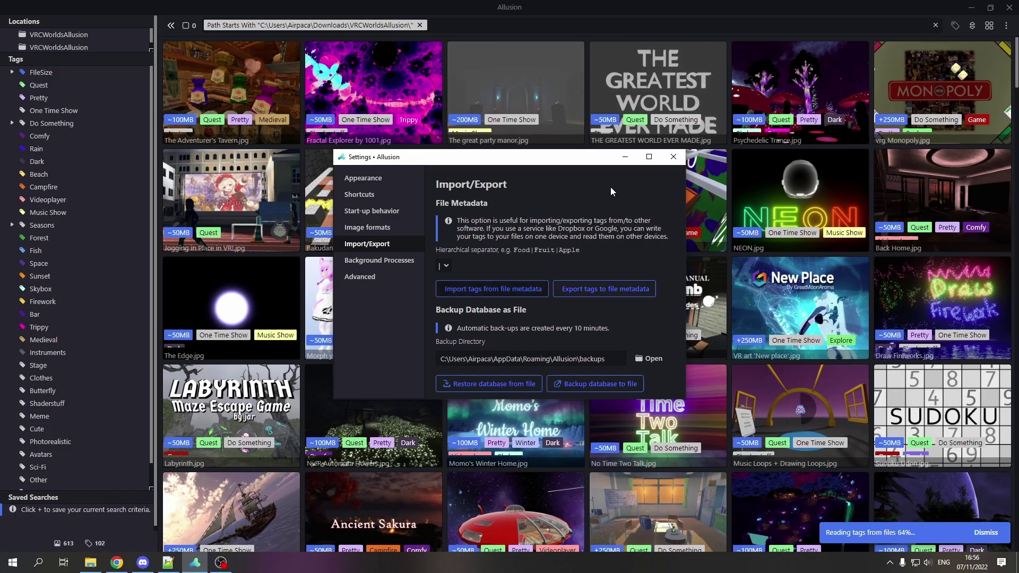
click(673, 157)
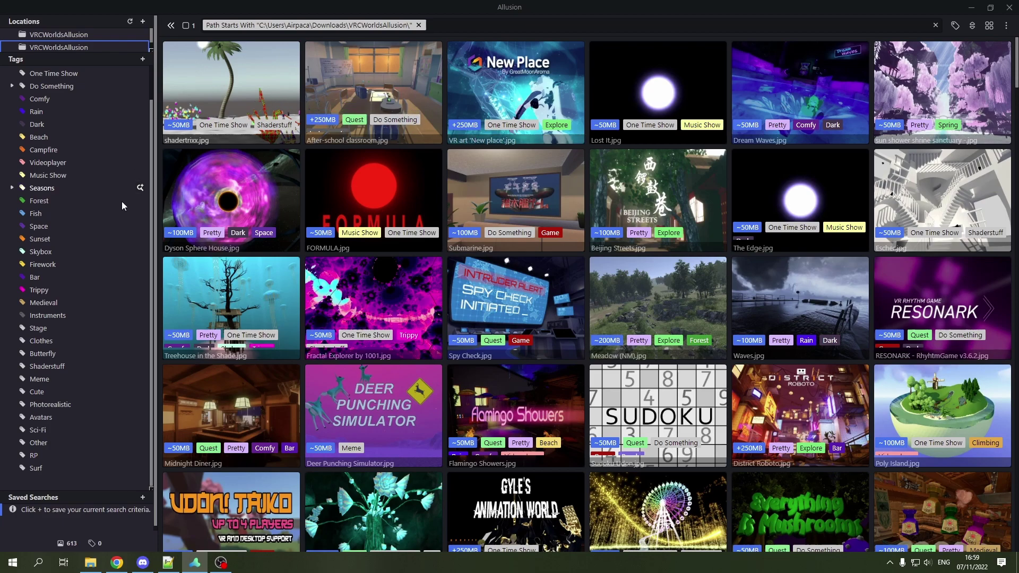
scroll(71, 257, up, 1)
scroll(71, 259, up, 2)
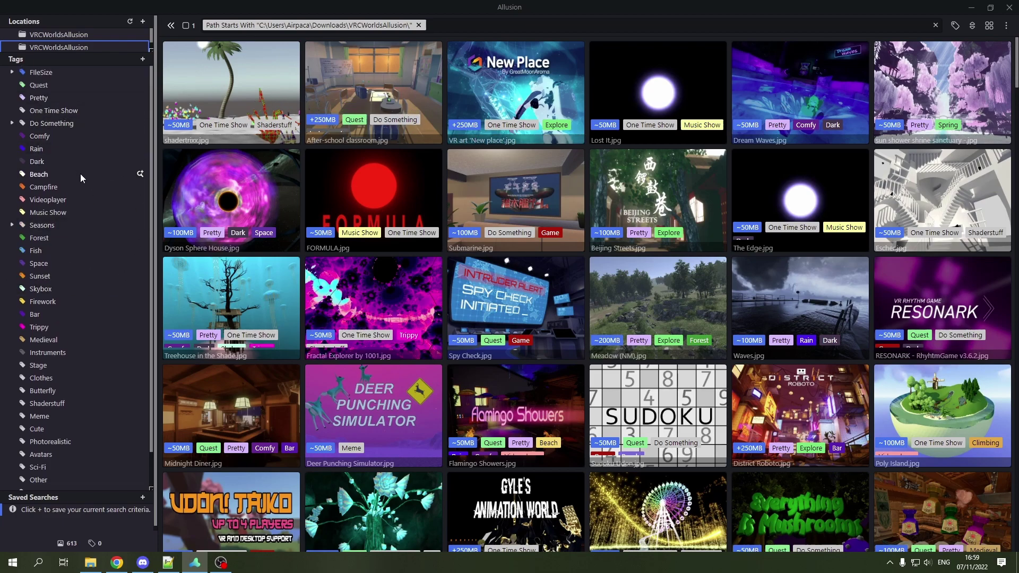
click(12, 73)
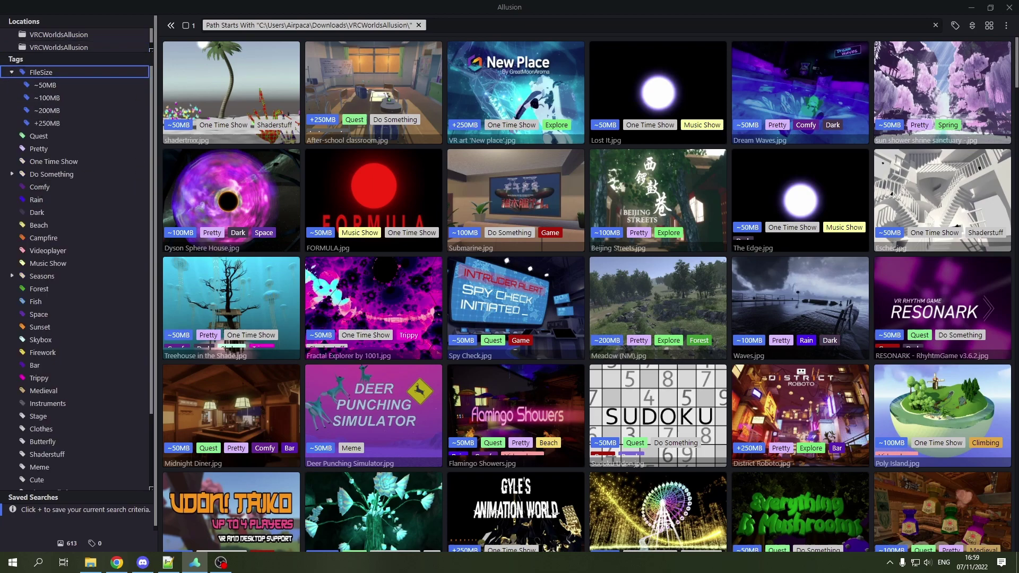
click(11, 72)
right_click(50, 74)
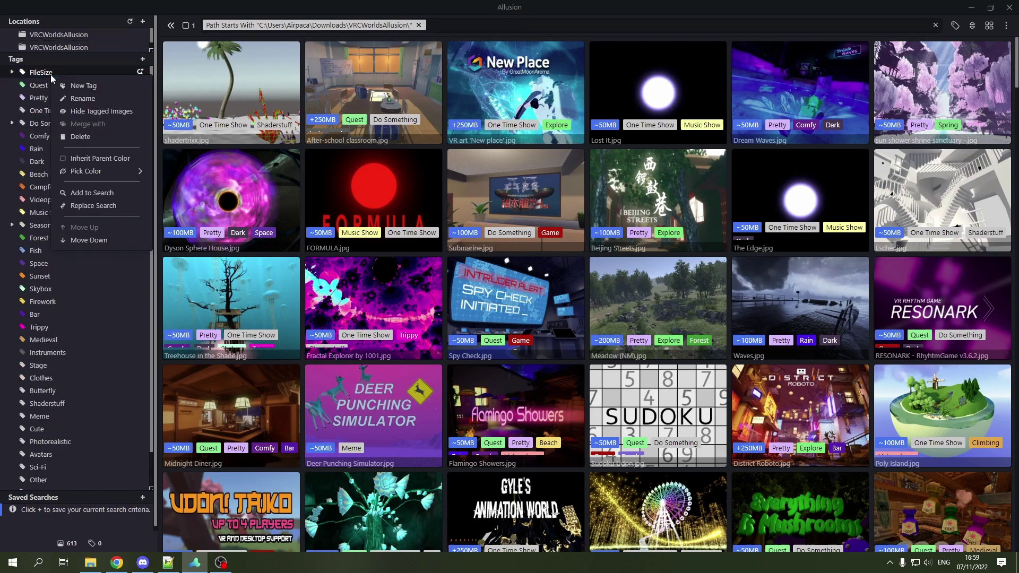
mouse_move(94, 178)
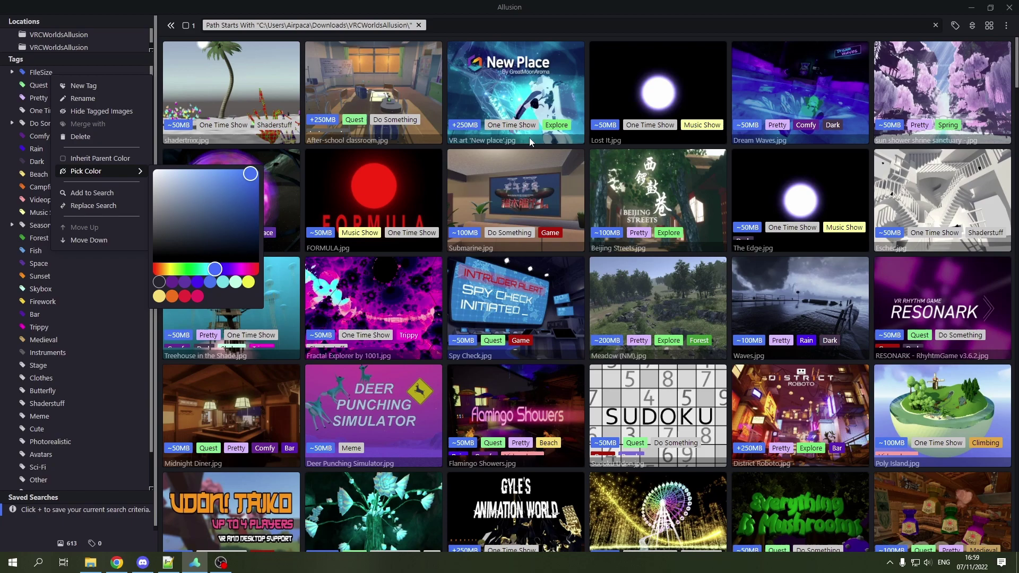
click(645, 5)
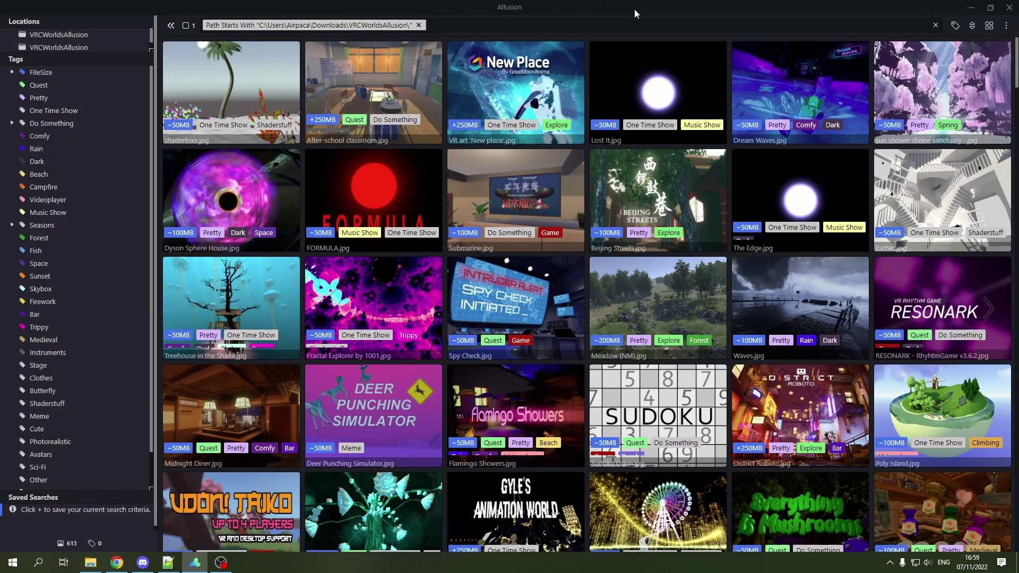
click(989, 31)
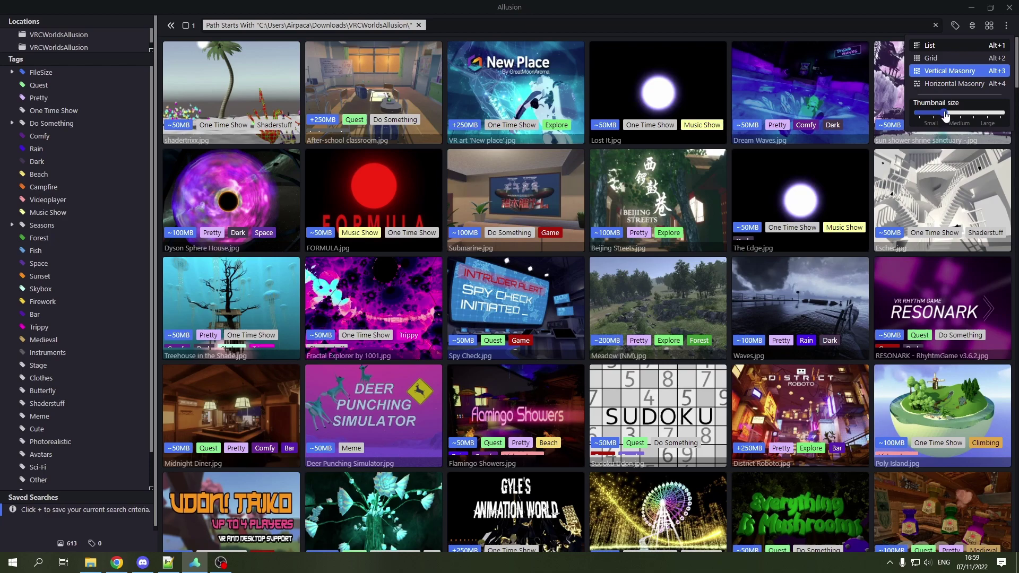
click(935, 59)
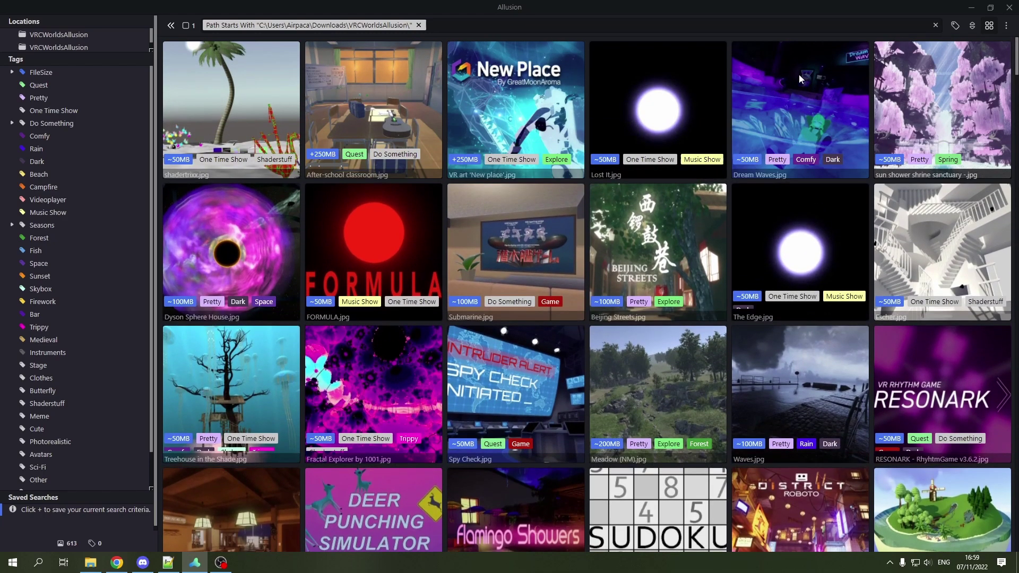
click(988, 29)
click(953, 83)
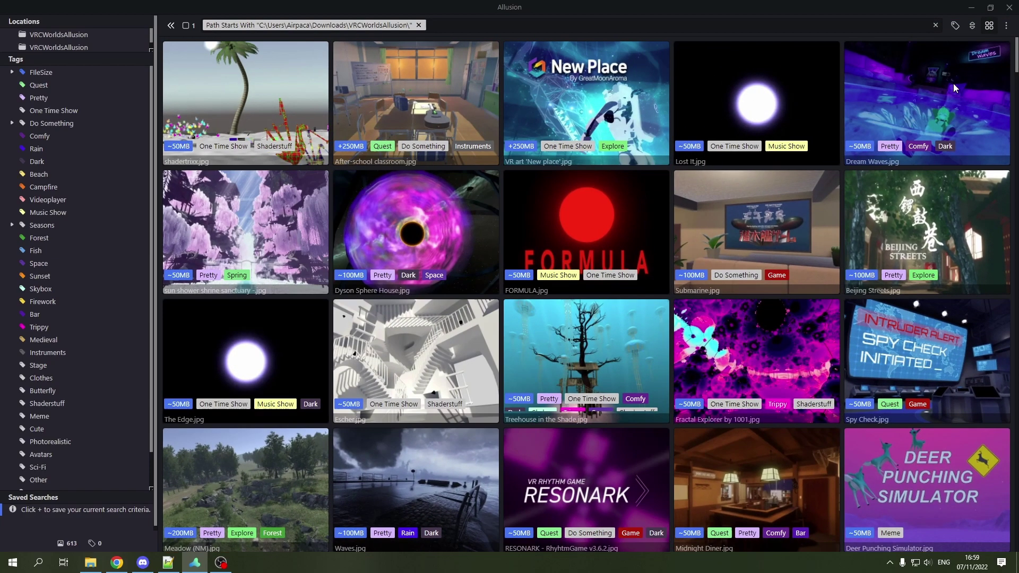
click(989, 26)
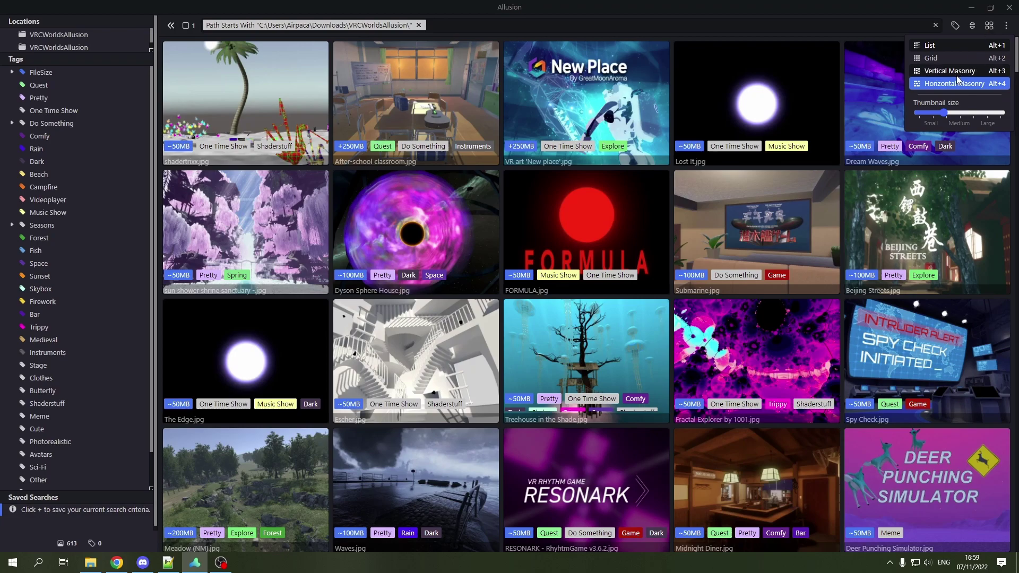
click(957, 83)
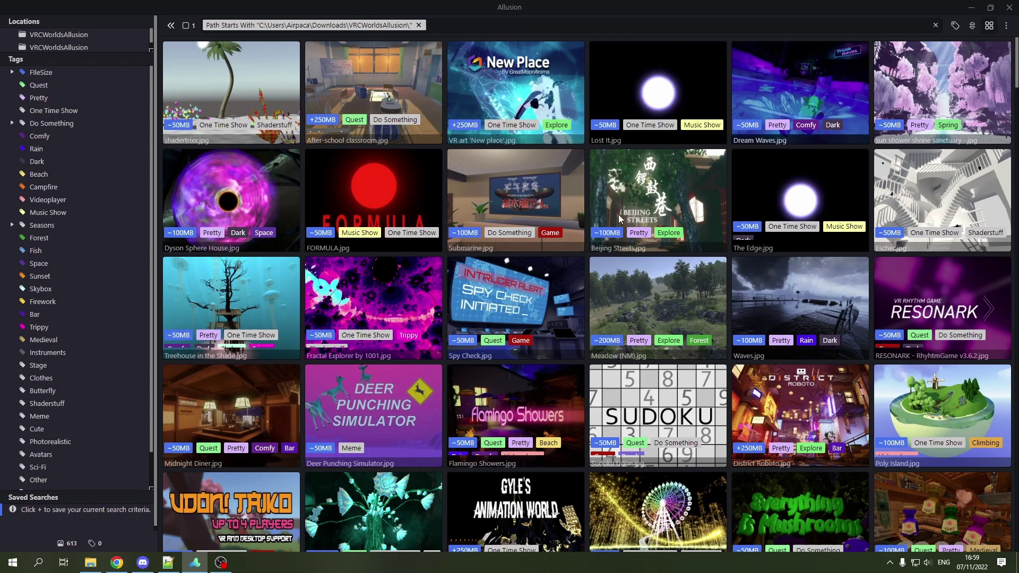
Bring Chrome forward and show the VRCWorldsAllusion Release 1.0.1 page with its 35.4 MB zip
click(116, 562)
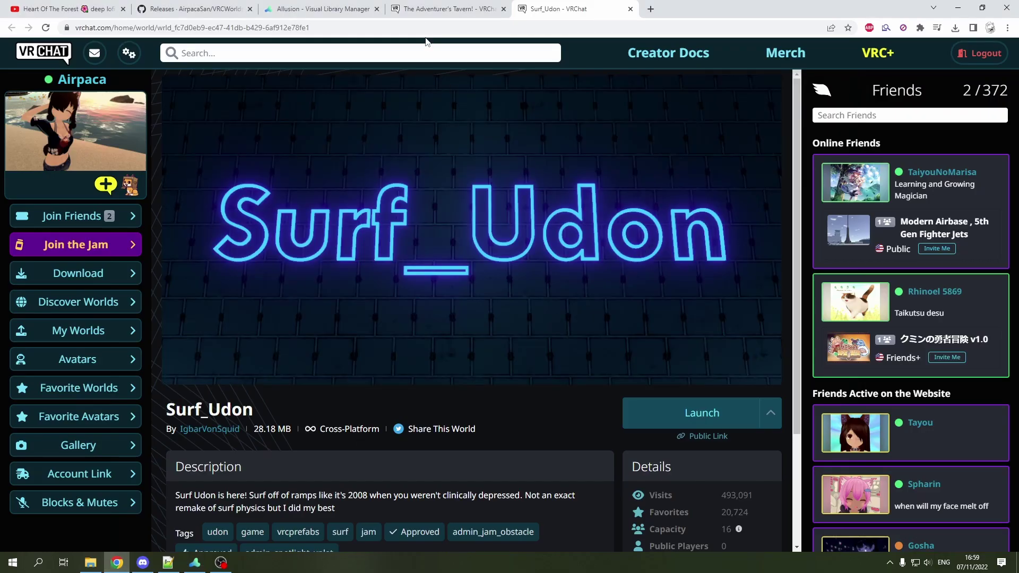
click(151, 4)
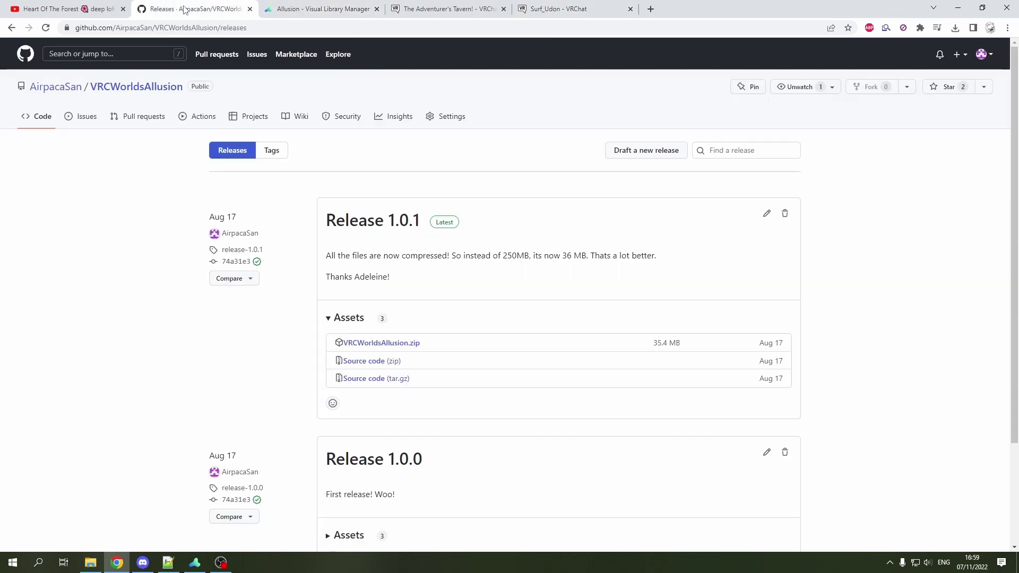